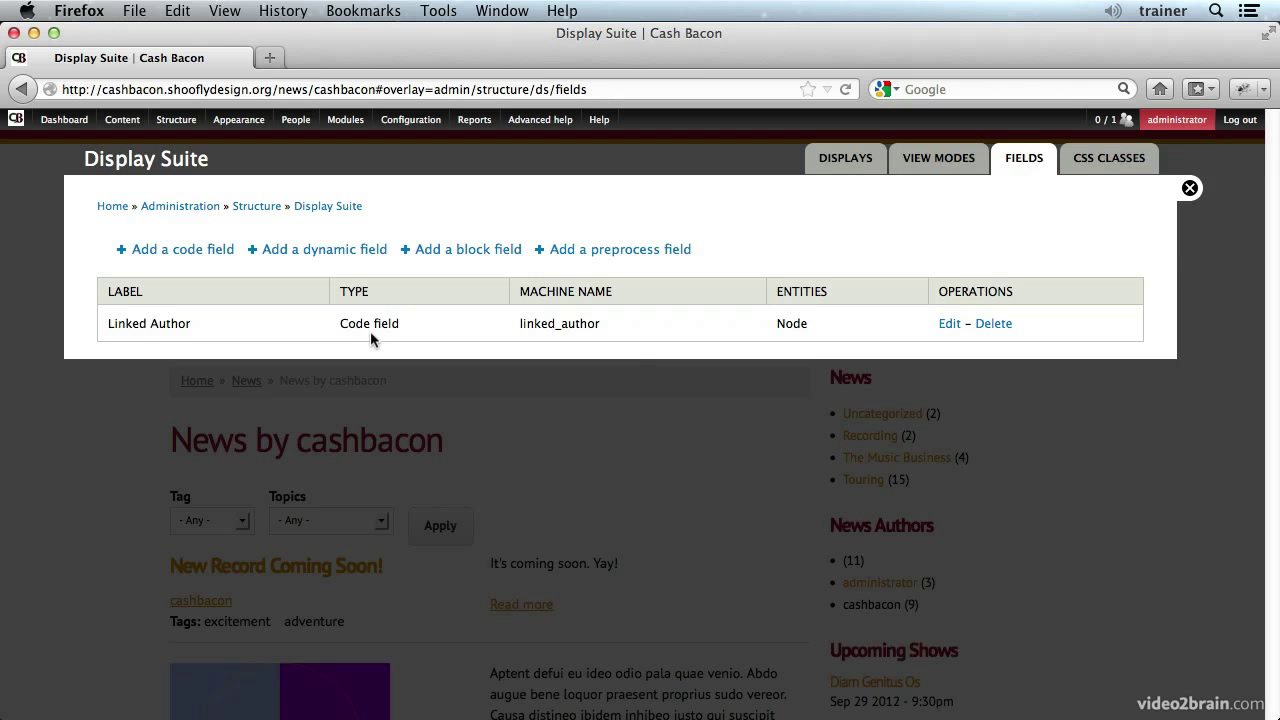
# Create a Node dynamic field labelled 'Dynamic1' on the manage_ctools form and save it.
pyautogui.click(306, 252)
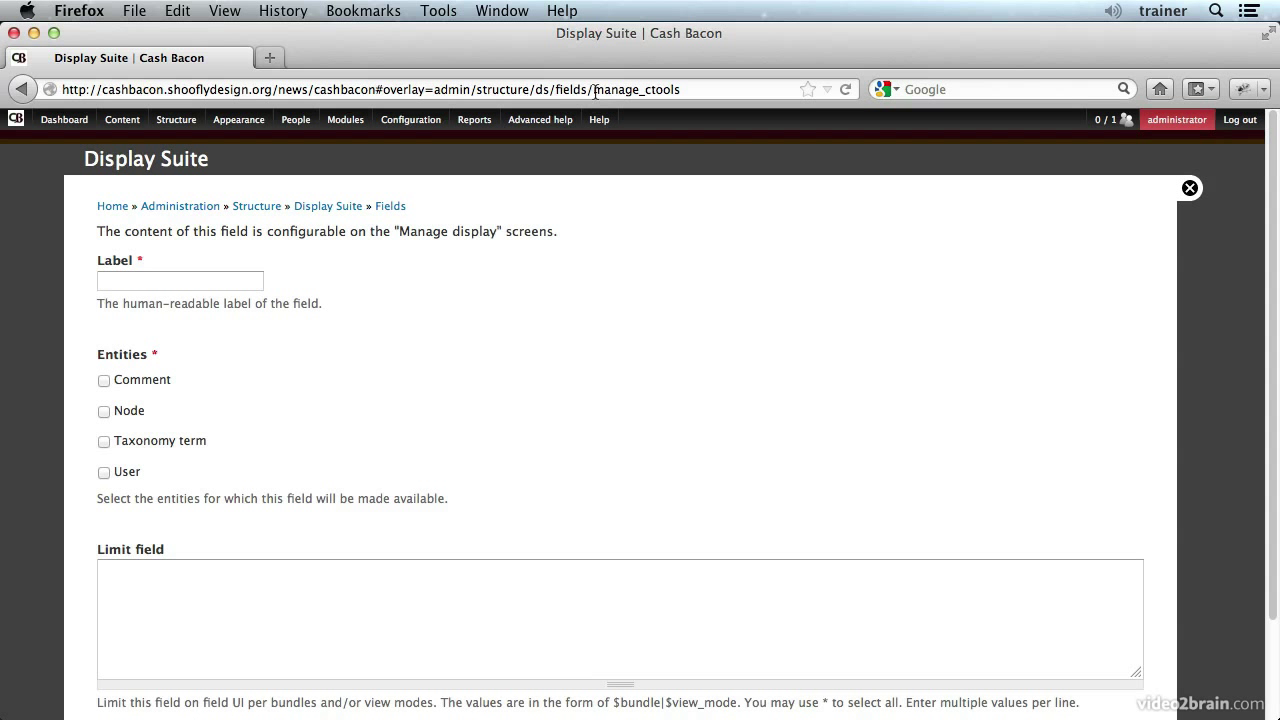
pyautogui.moveTo(594, 90); pyautogui.dragTo(696, 90)
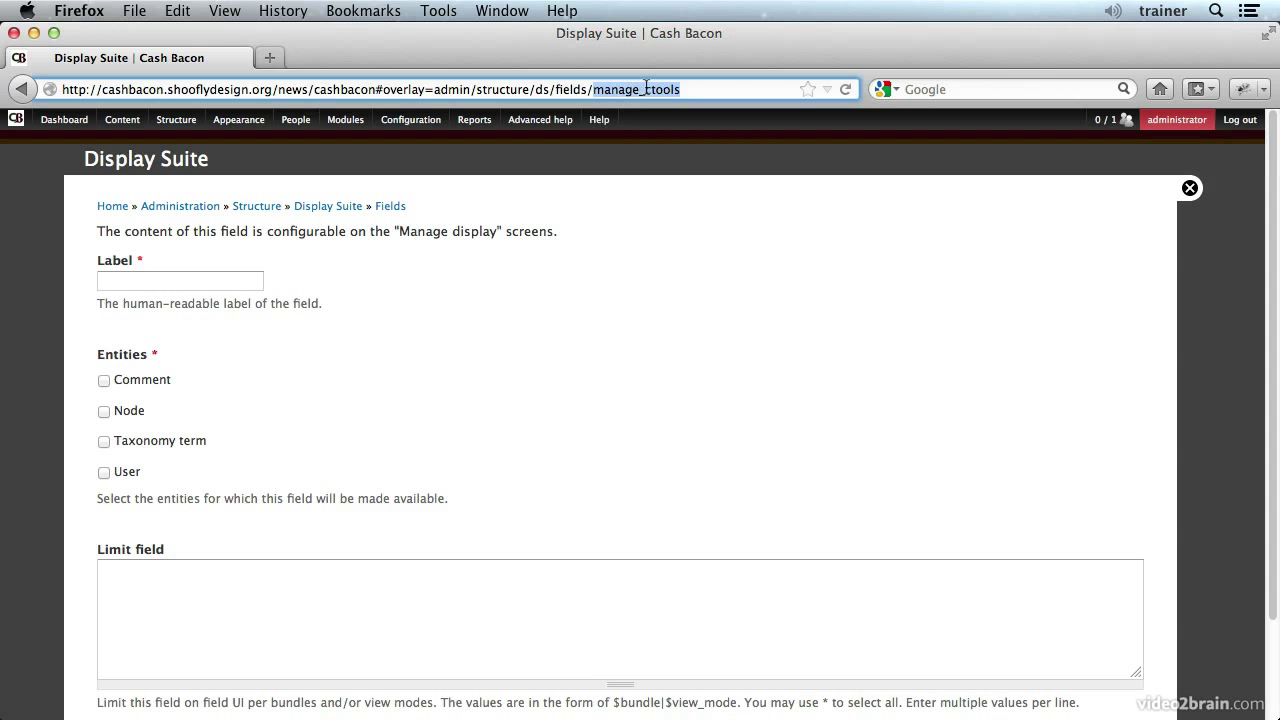
pyautogui.click(585, 239)
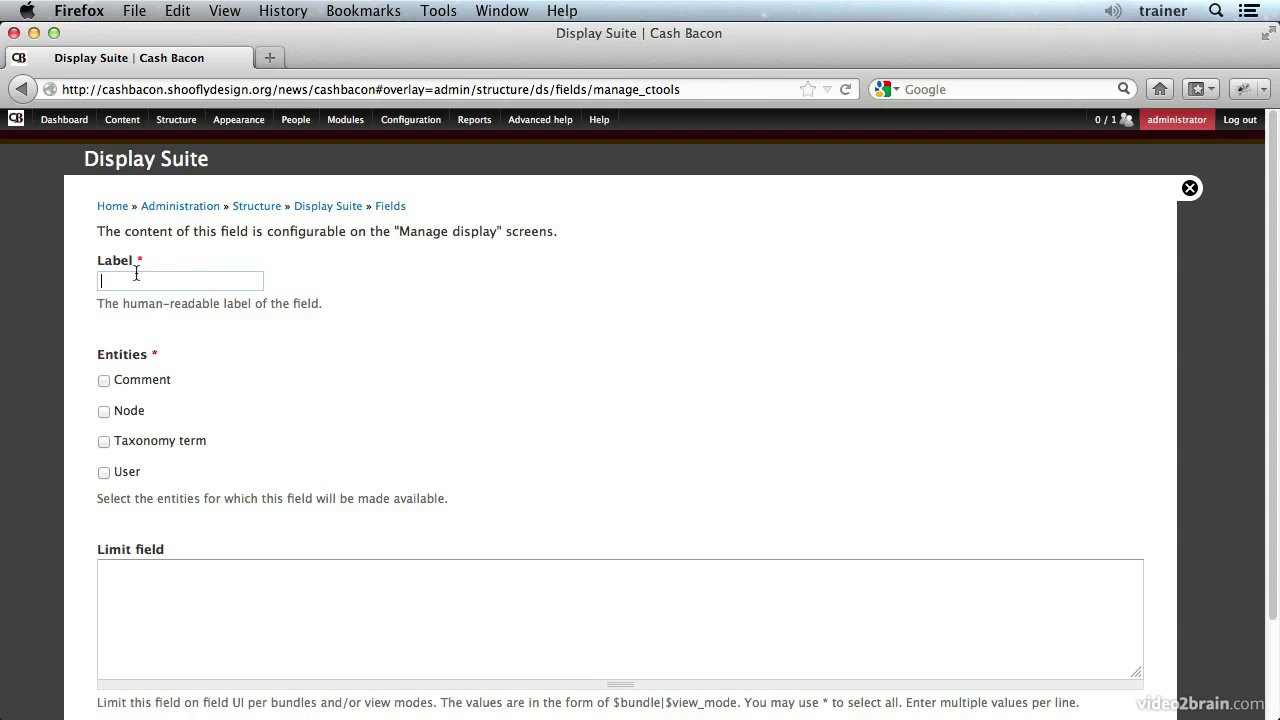
pyautogui.write('Dynami')
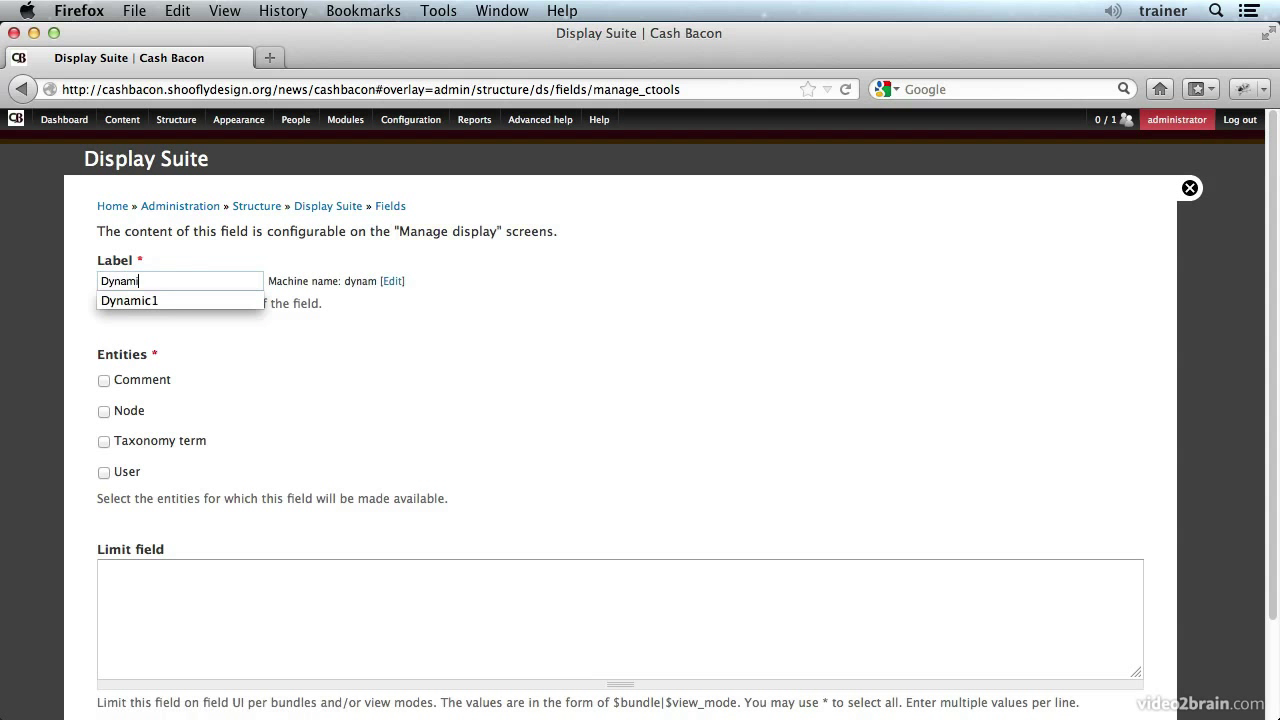
pyautogui.write('c1')
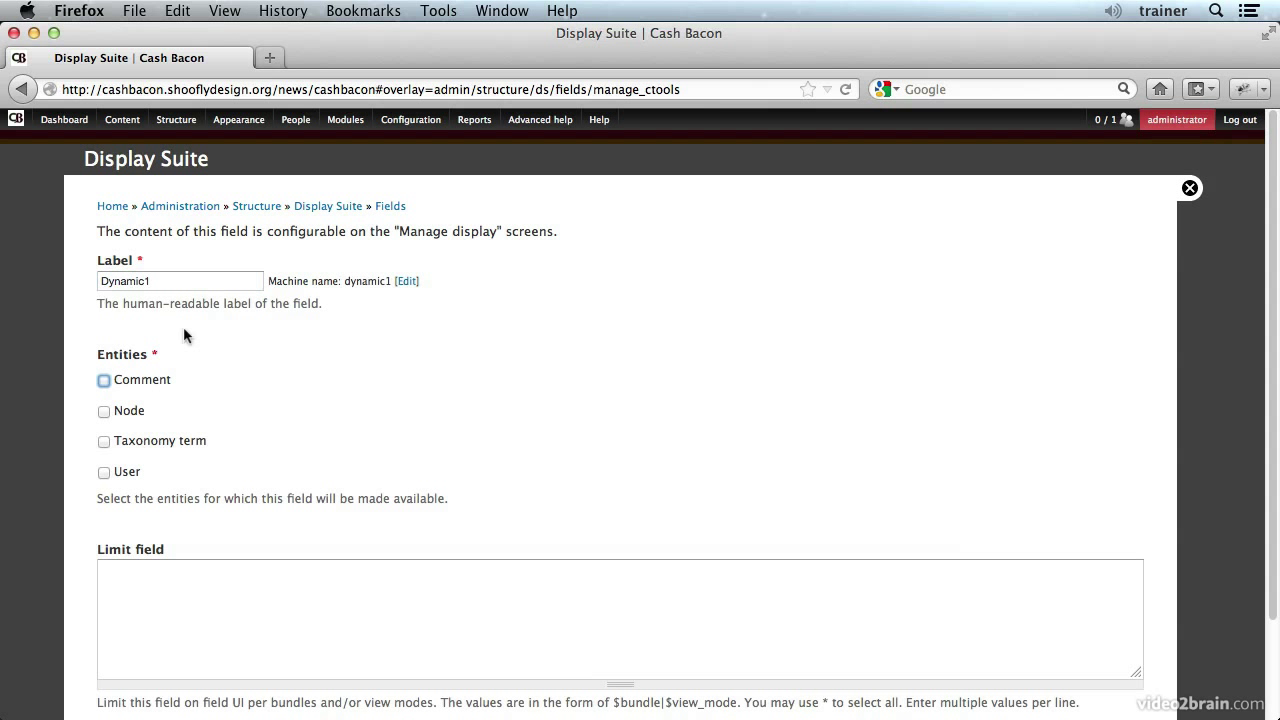
pyautogui.click(131, 412)
pyautogui.scroll(-3, 276, 487)
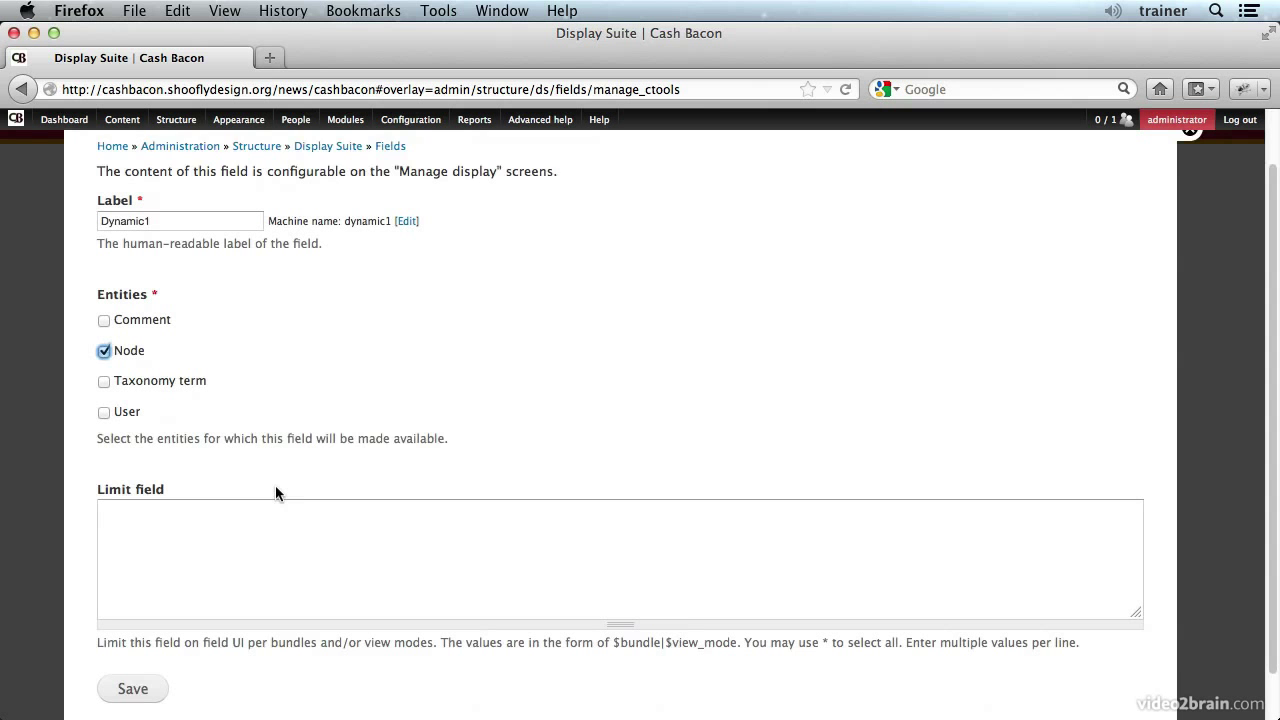
pyautogui.click(136, 645)
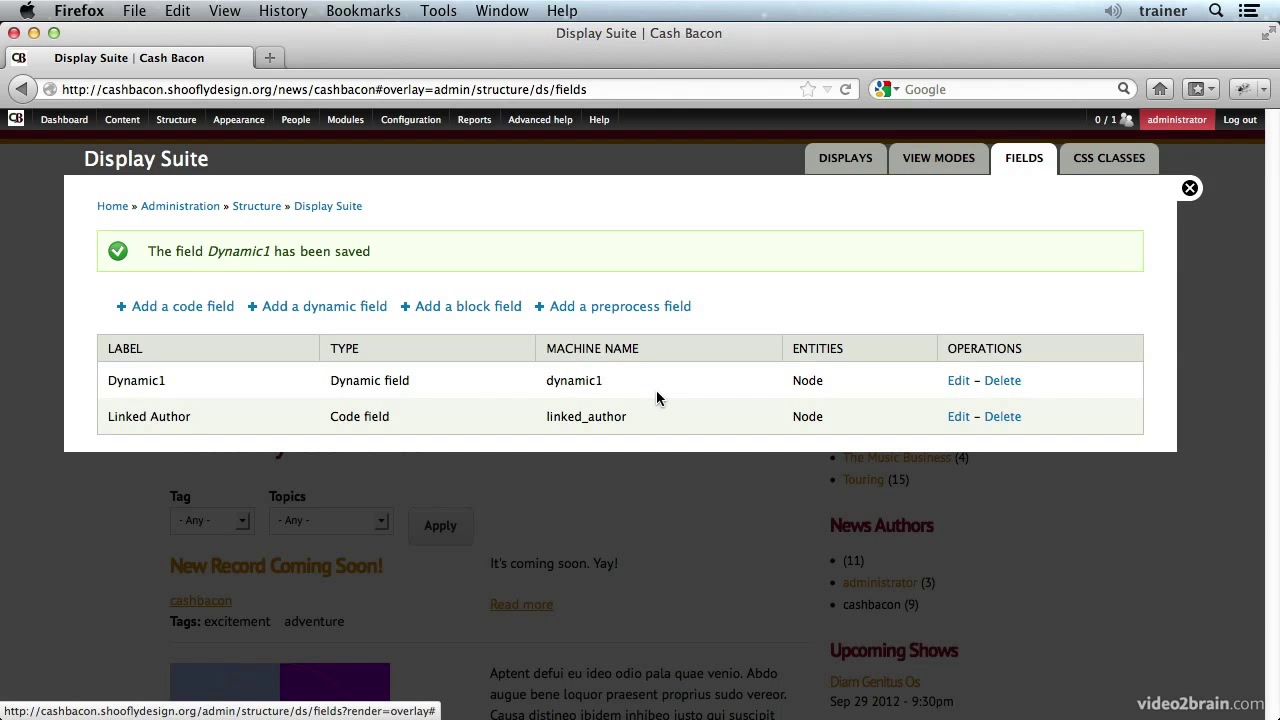
# Go to the Display Suite displays overview and open the Article content type's display.
pyautogui.click(827, 162)
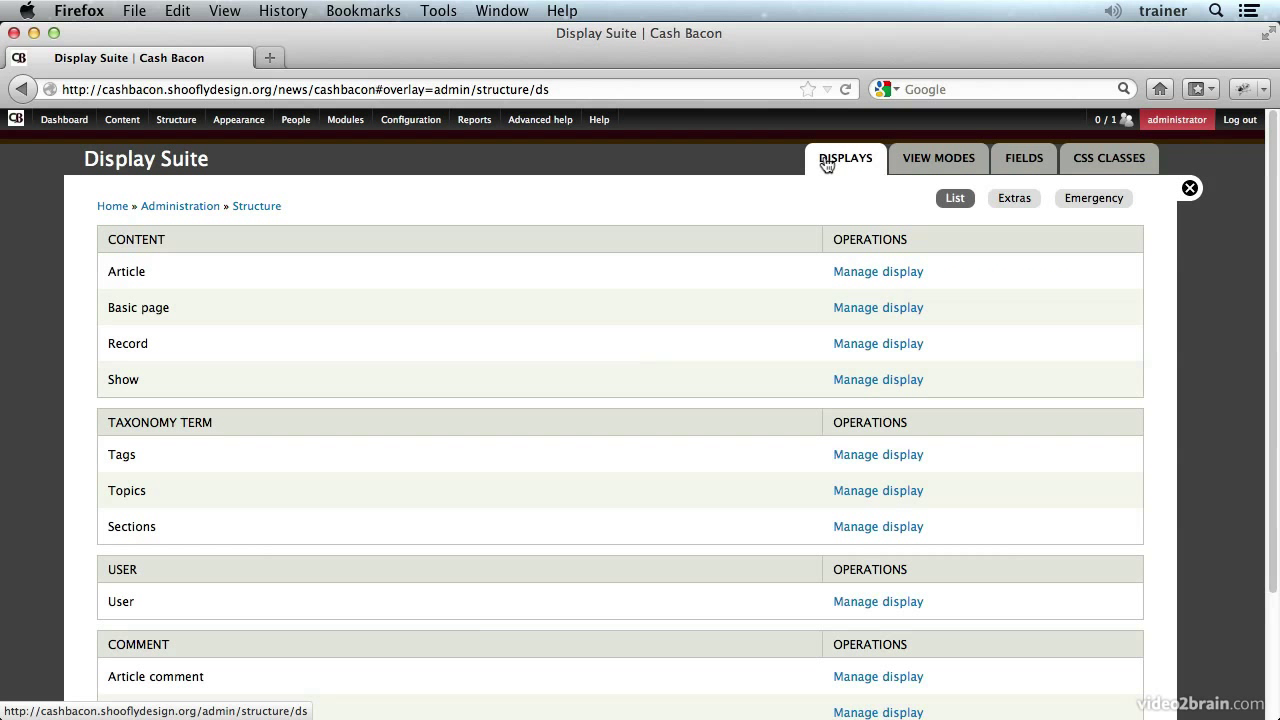
pyautogui.click(852, 271)
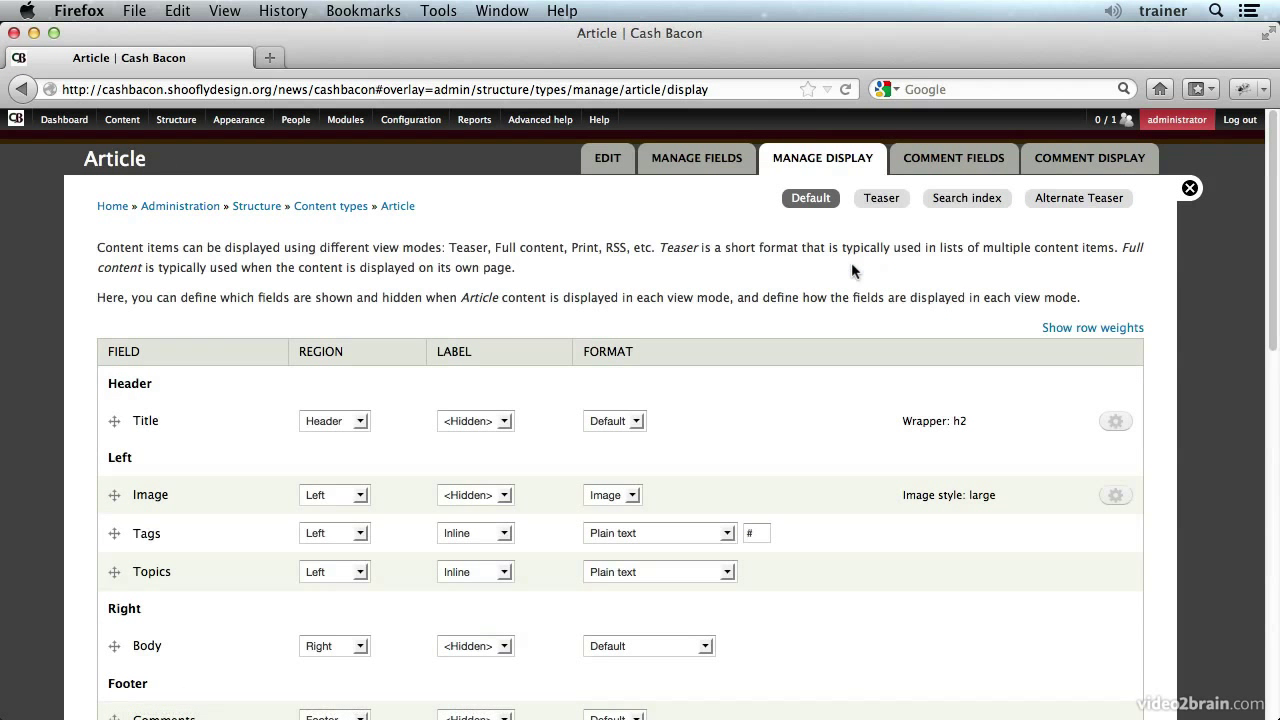
pyautogui.scroll(-2, 260, 630)
pyautogui.scroll(-5, 260, 630)
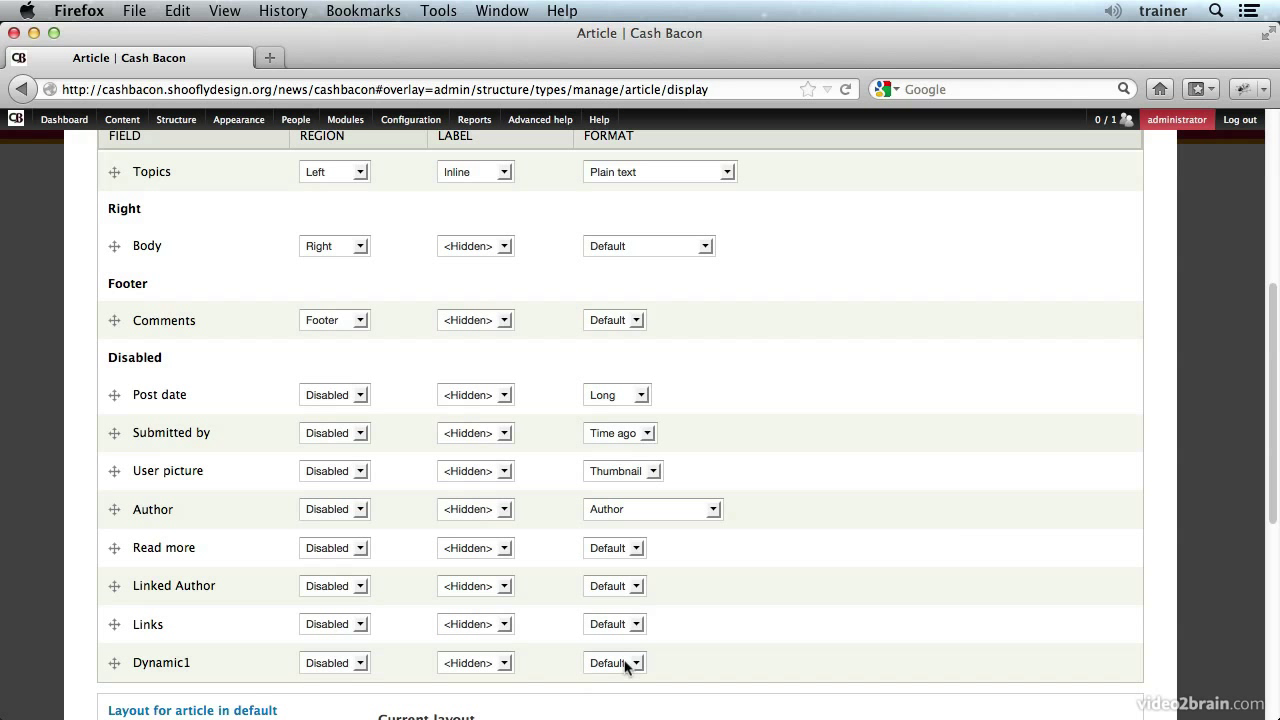
# Take Dynamic1 out of Disabled and drag it into the Right region above Body.
pyautogui.click(344, 668)
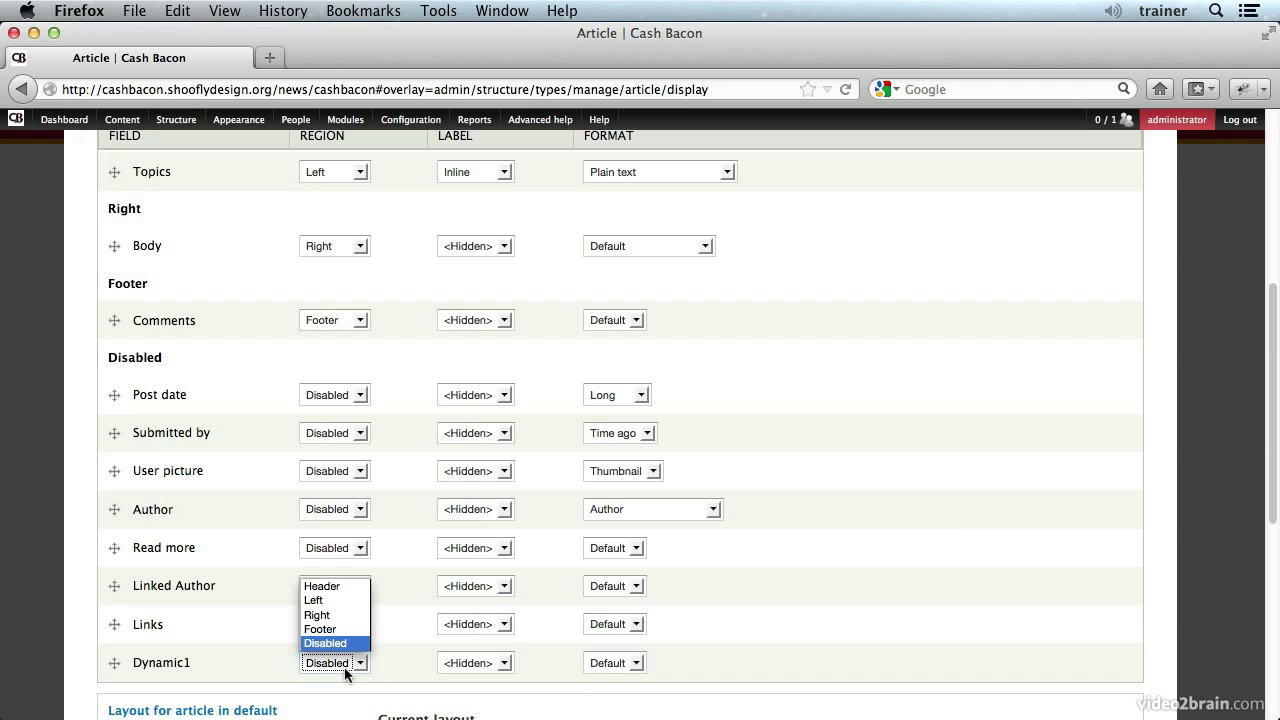
pyautogui.click(346, 599)
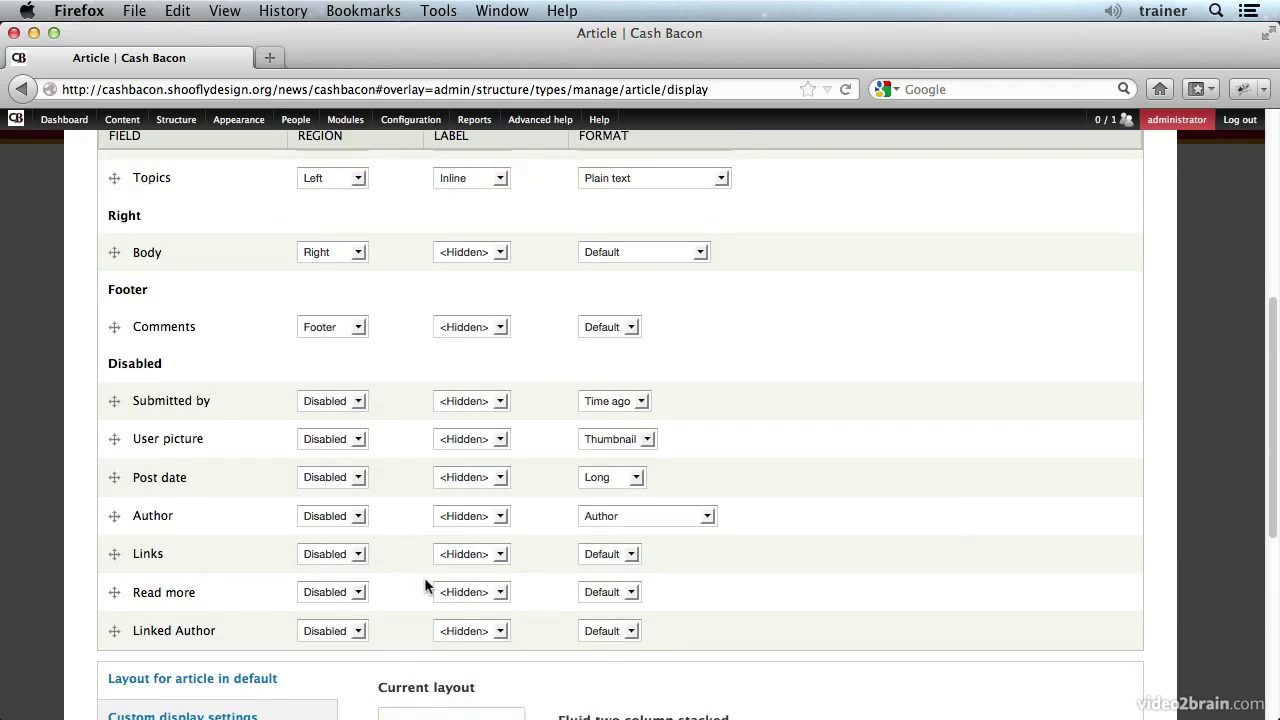
pyautogui.scroll(-3, 424, 580)
pyautogui.scroll(6, 424, 577)
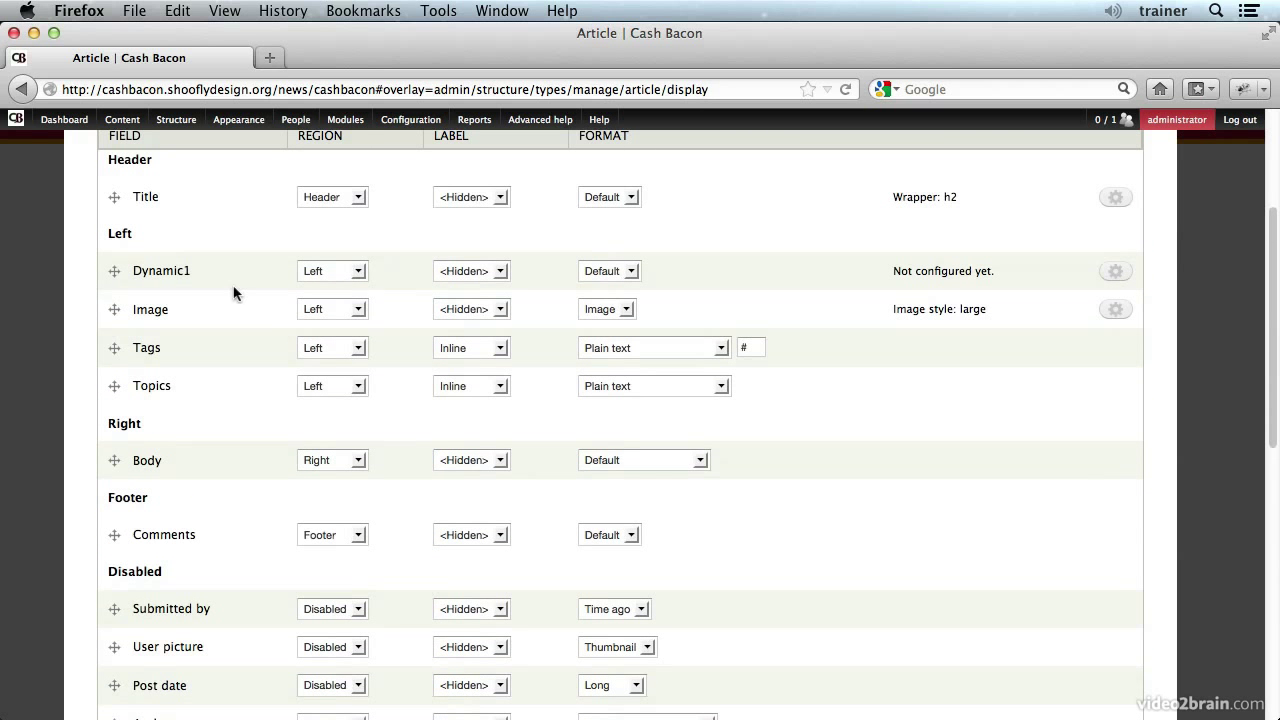
pyautogui.moveTo(128, 270); pyautogui.dragTo(124, 436)
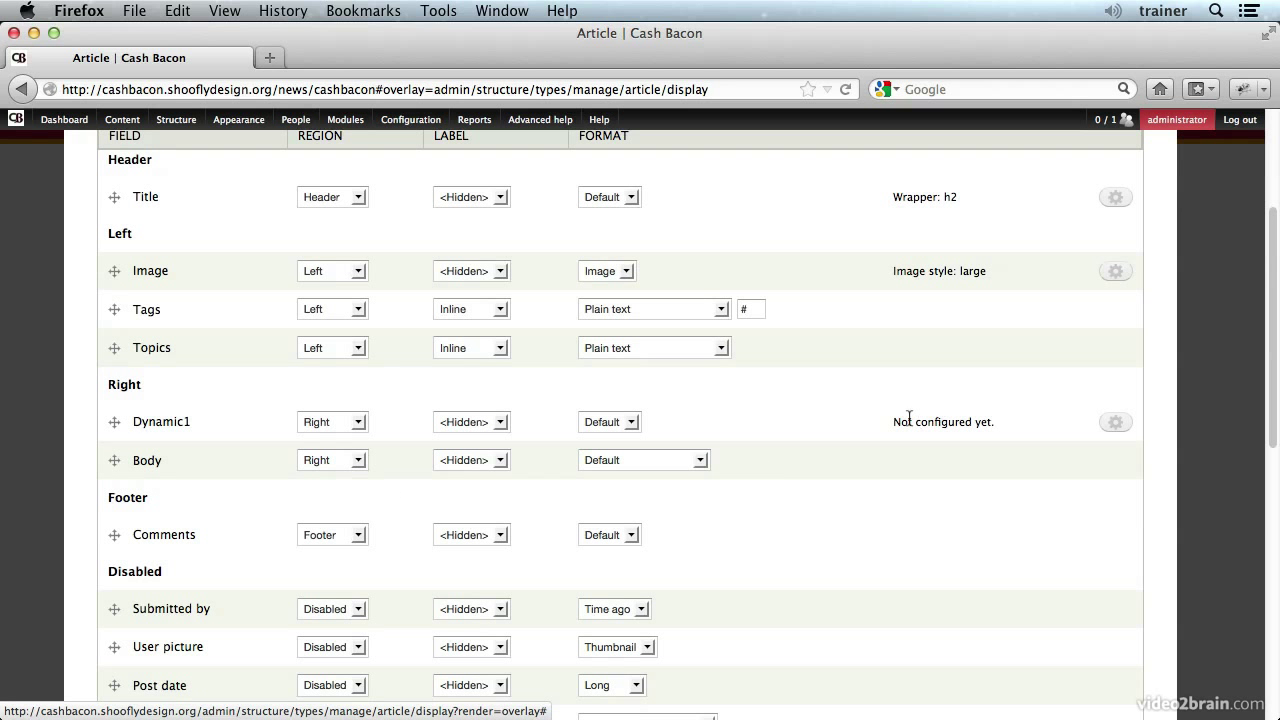
# From Dynamic1's gear settings, bring up the Select content picker.
pyautogui.click(1114, 422)
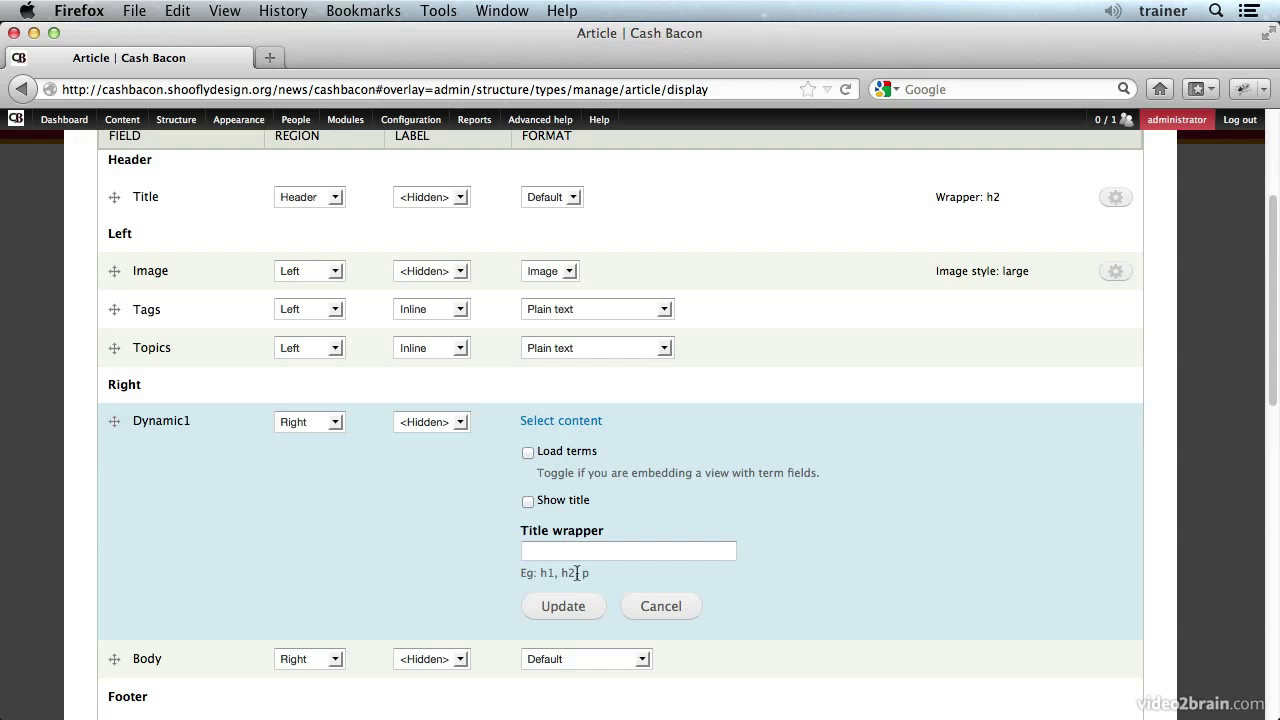
pyautogui.click(568, 427)
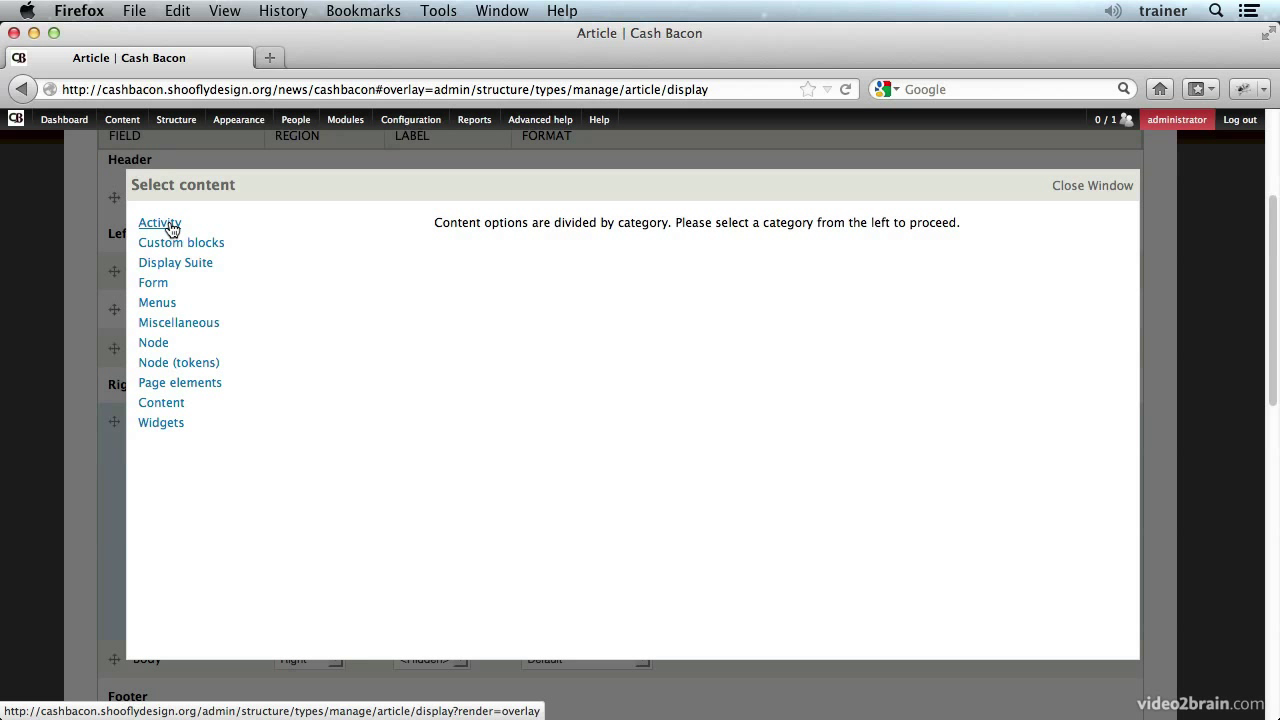
# Look through each content category, Activity through Content, finishing on the Widgets block list.
pyautogui.click(171, 228)
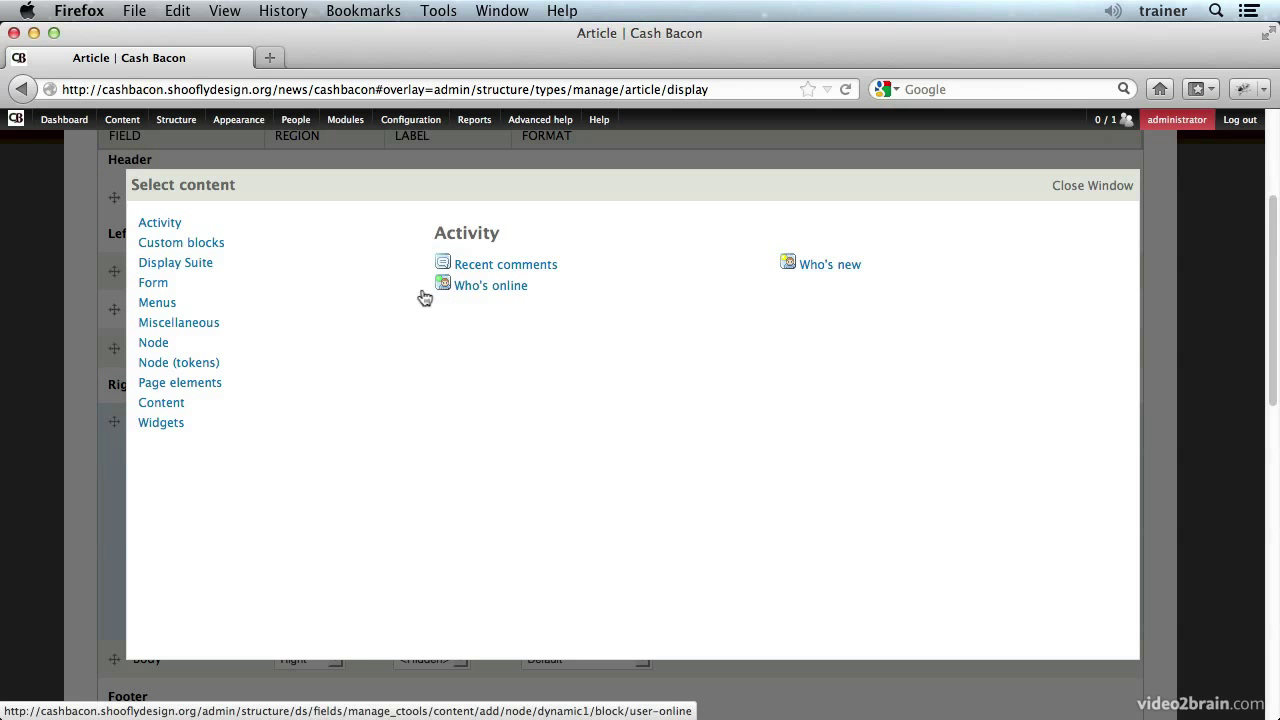
pyautogui.click(210, 244)
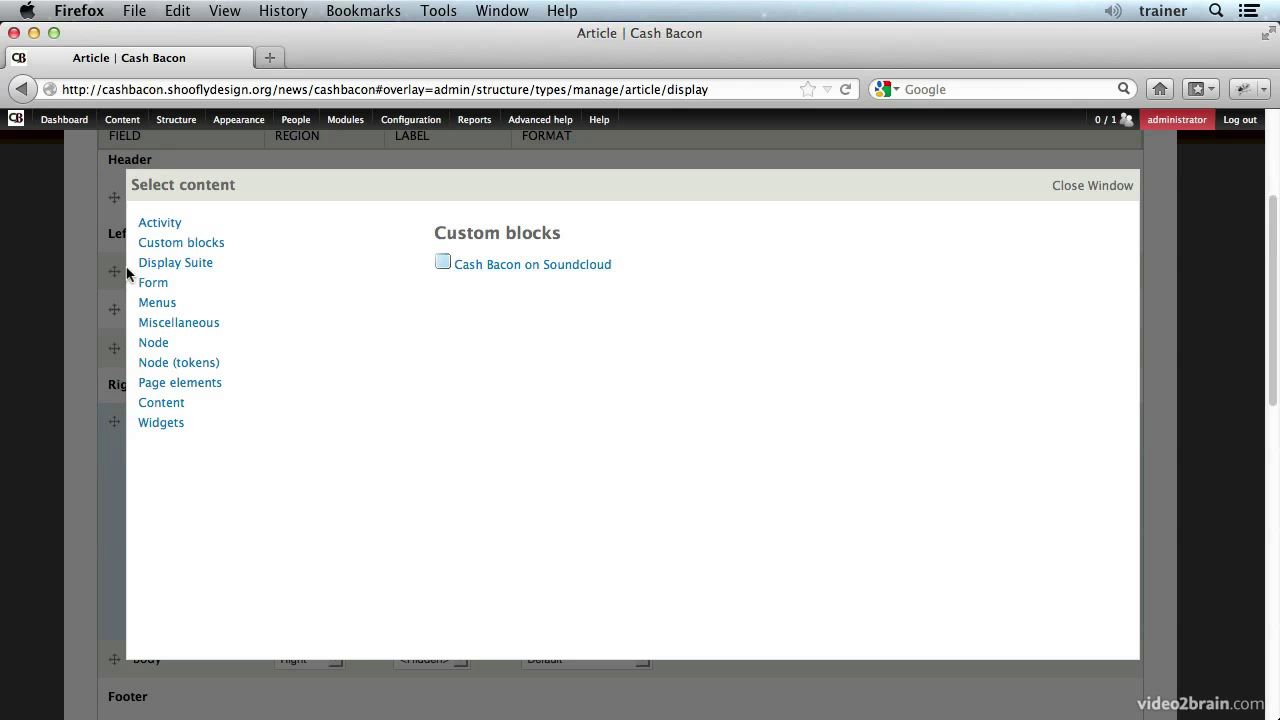
pyautogui.click(160, 268)
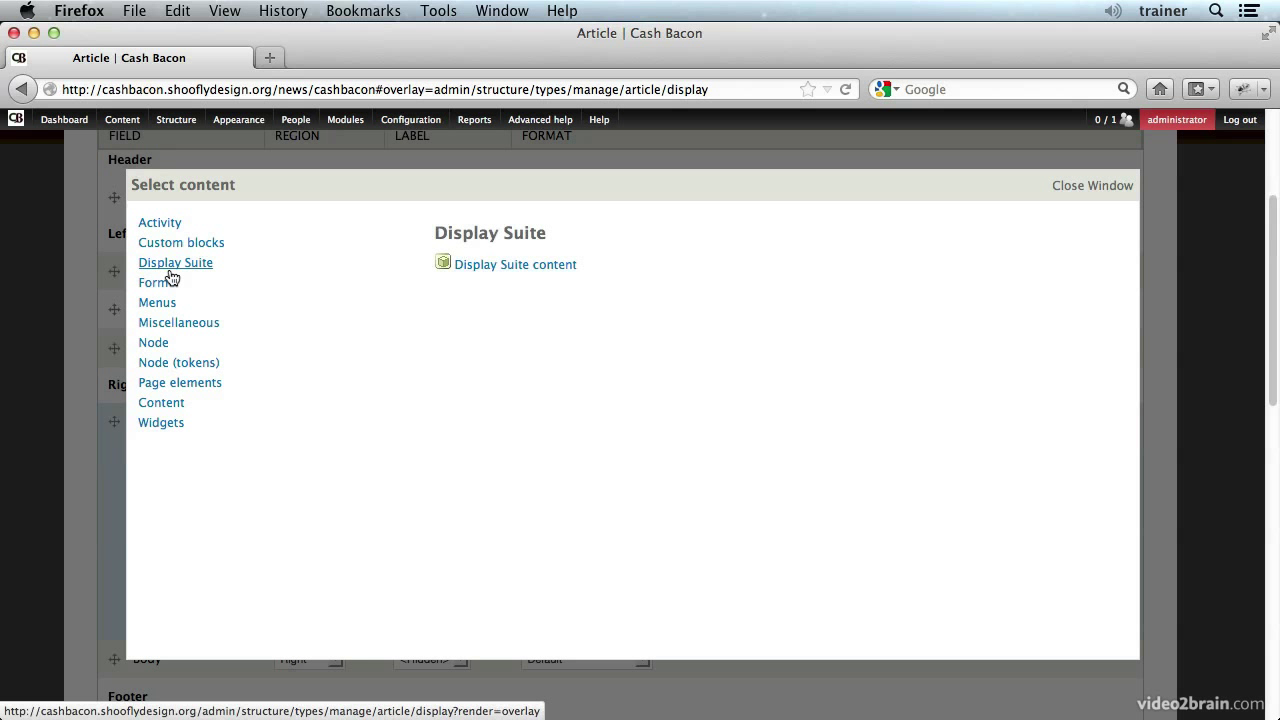
pyautogui.click(158, 284)
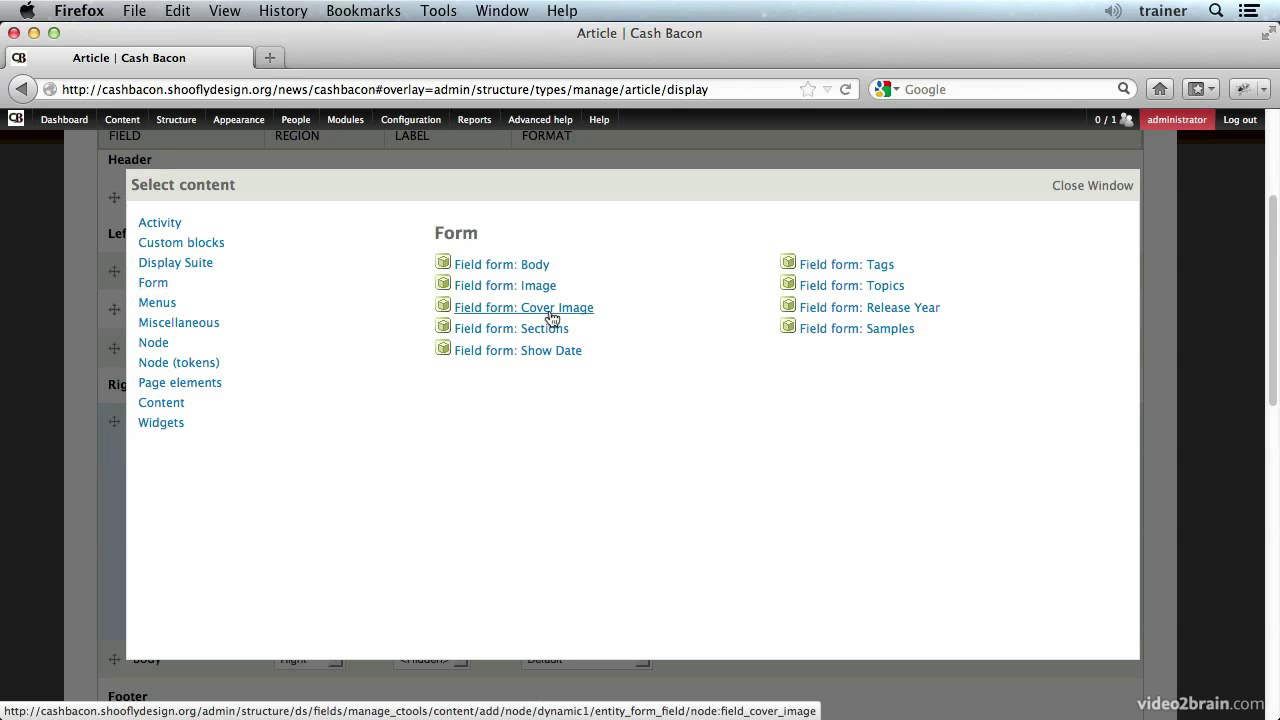
pyautogui.click(156, 304)
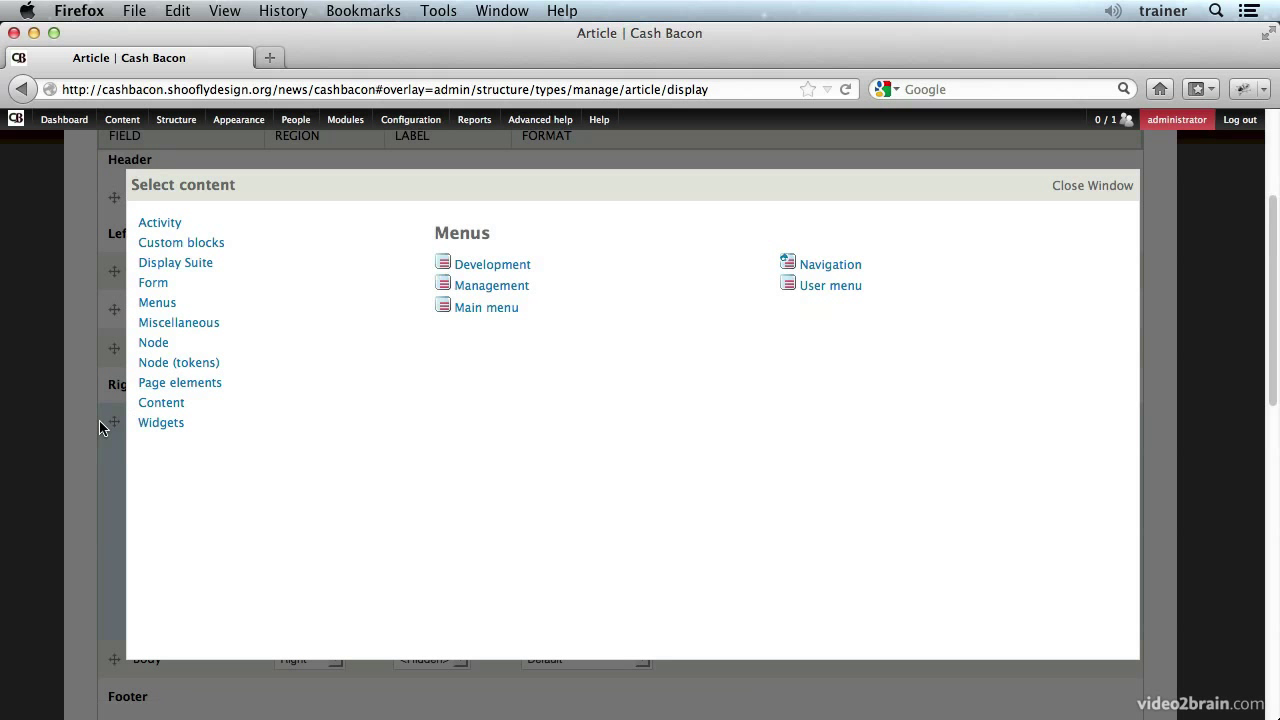
pyautogui.click(179, 324)
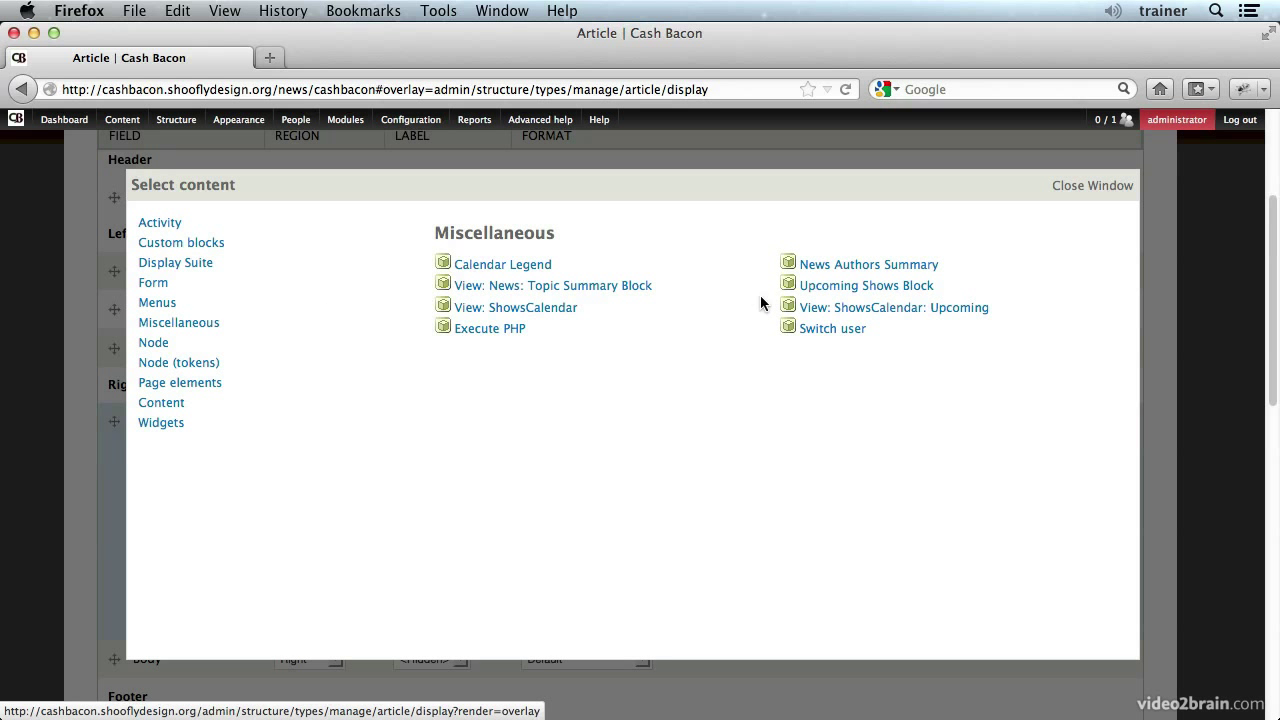
pyautogui.click(162, 344)
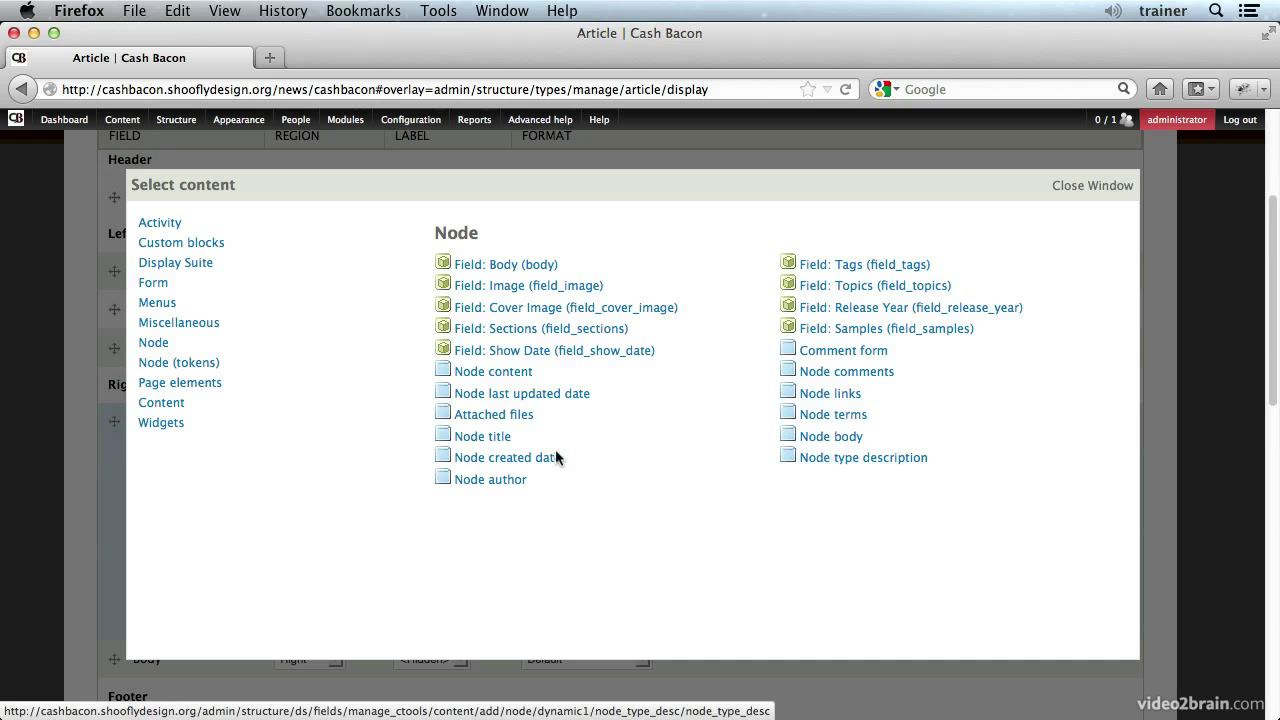
pyautogui.click(222, 367)
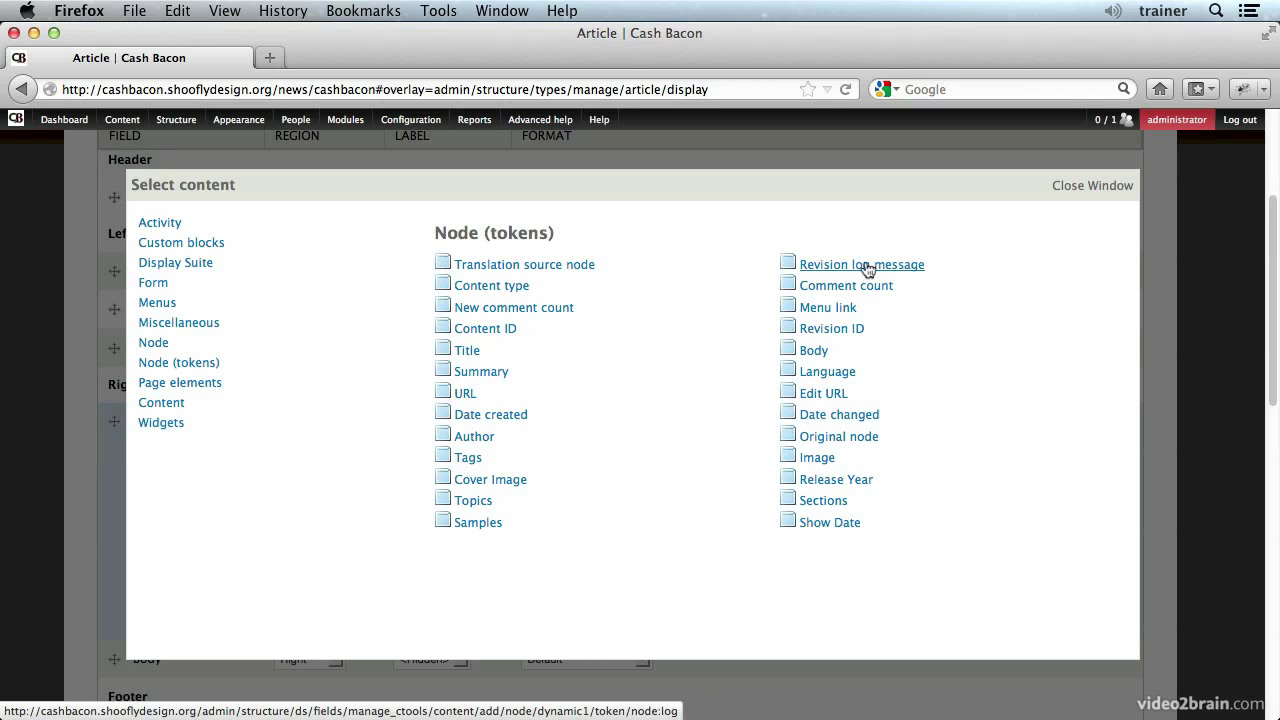
pyautogui.click(160, 385)
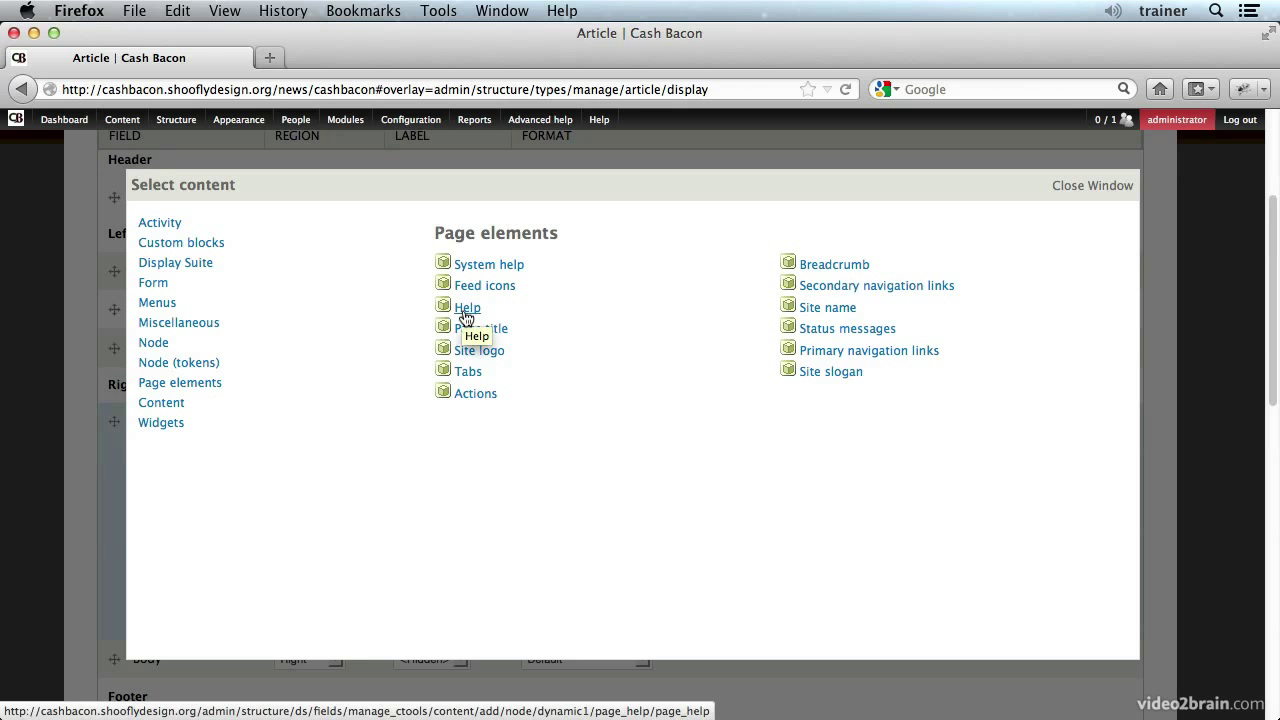
pyautogui.click(184, 403)
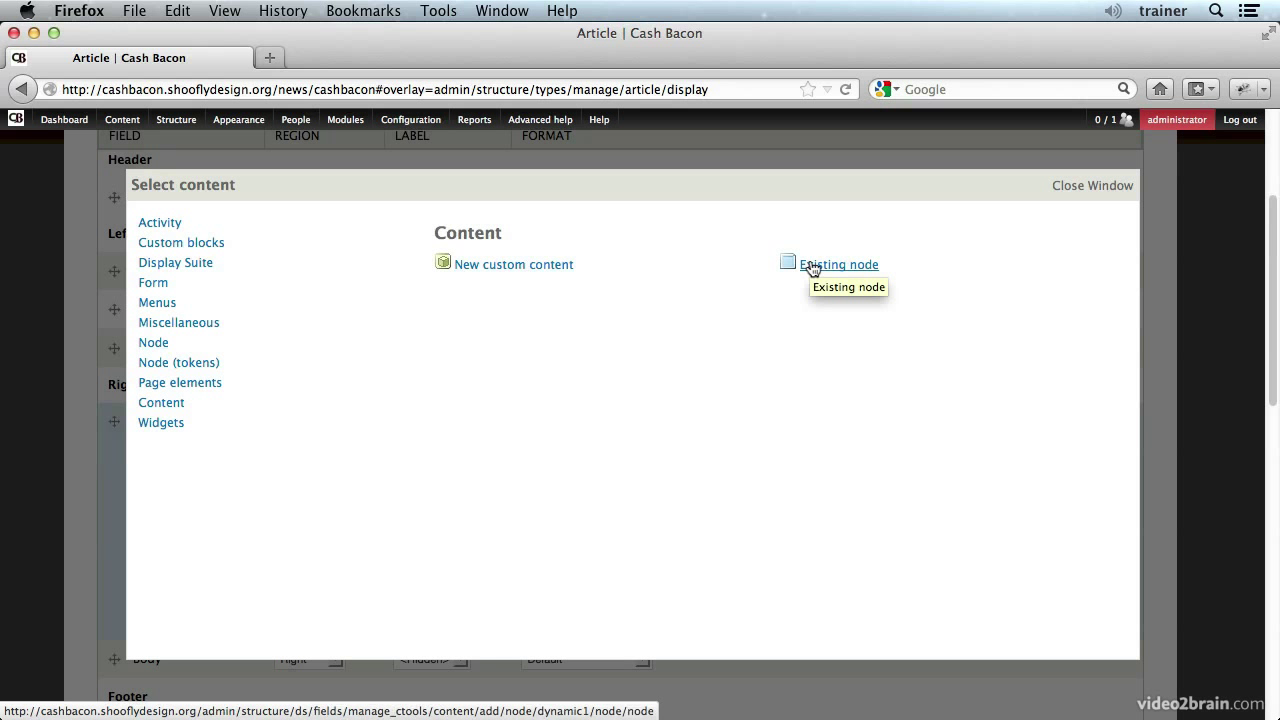
pyautogui.click(172, 428)
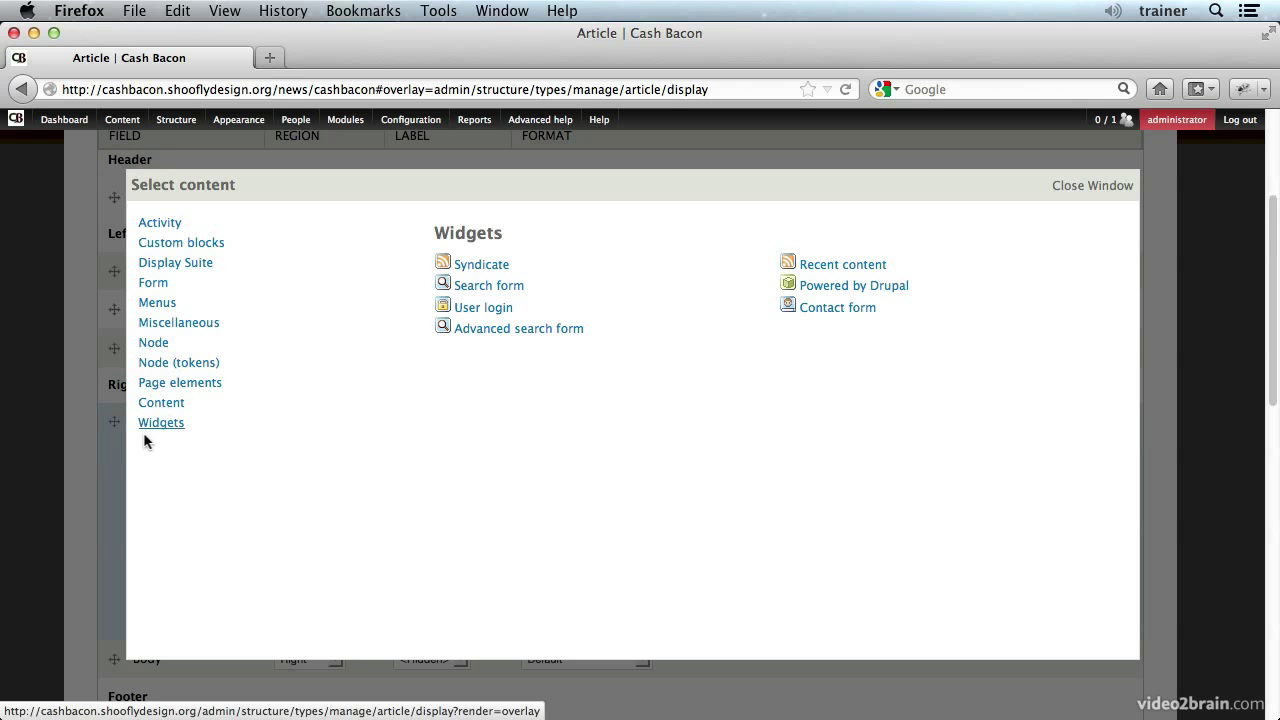
# Assign Page elements > Breadcrumb as Dynamic1's content and close the chooser.
pyautogui.click(180, 323)
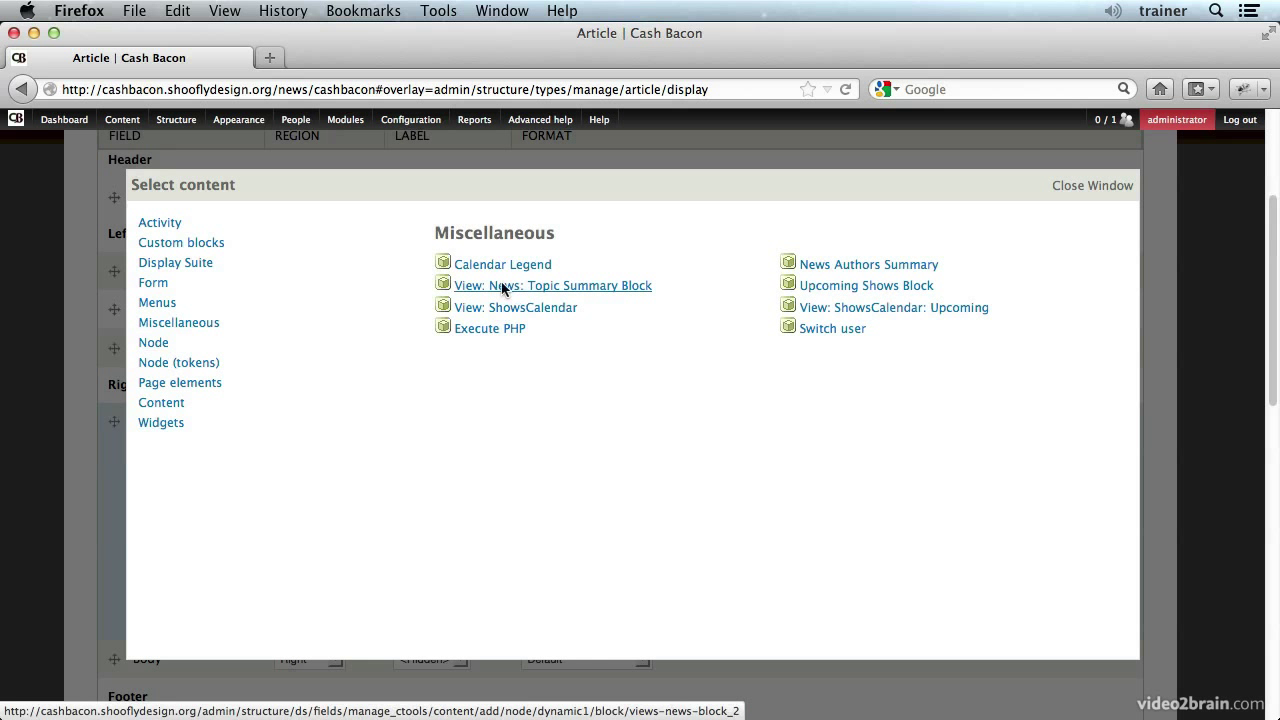
pyautogui.click(162, 384)
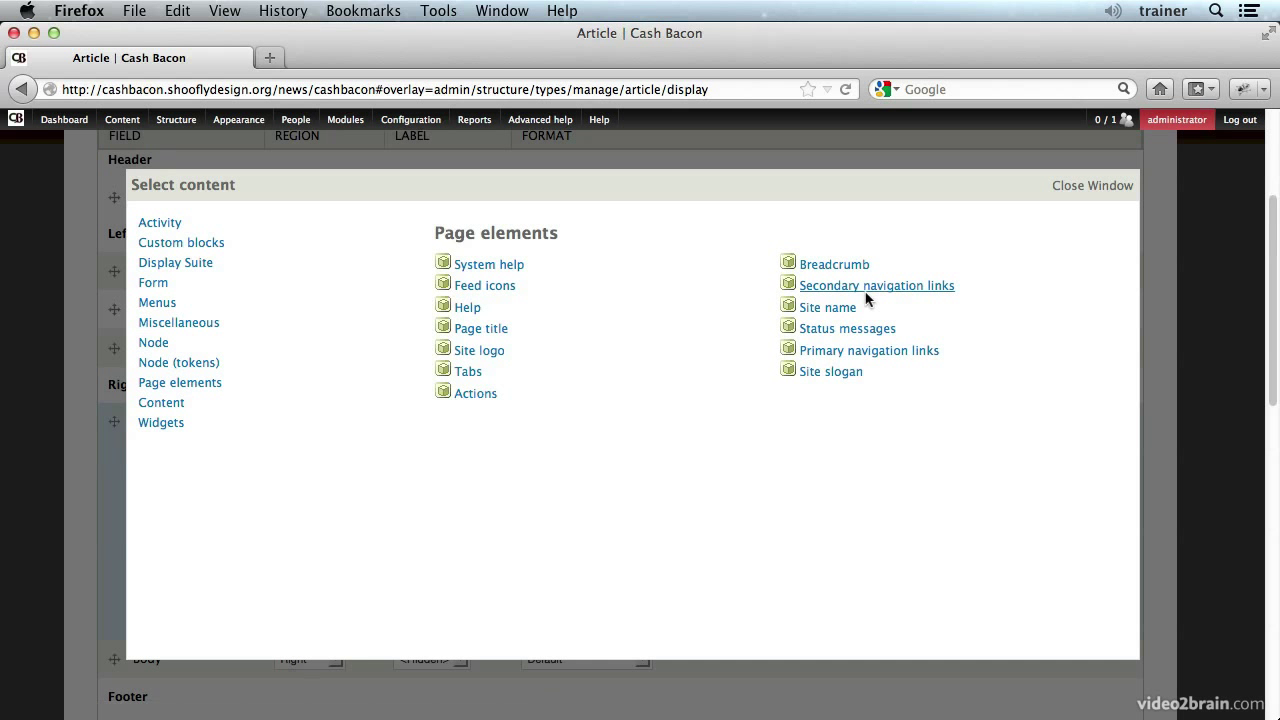
pyautogui.click(838, 265)
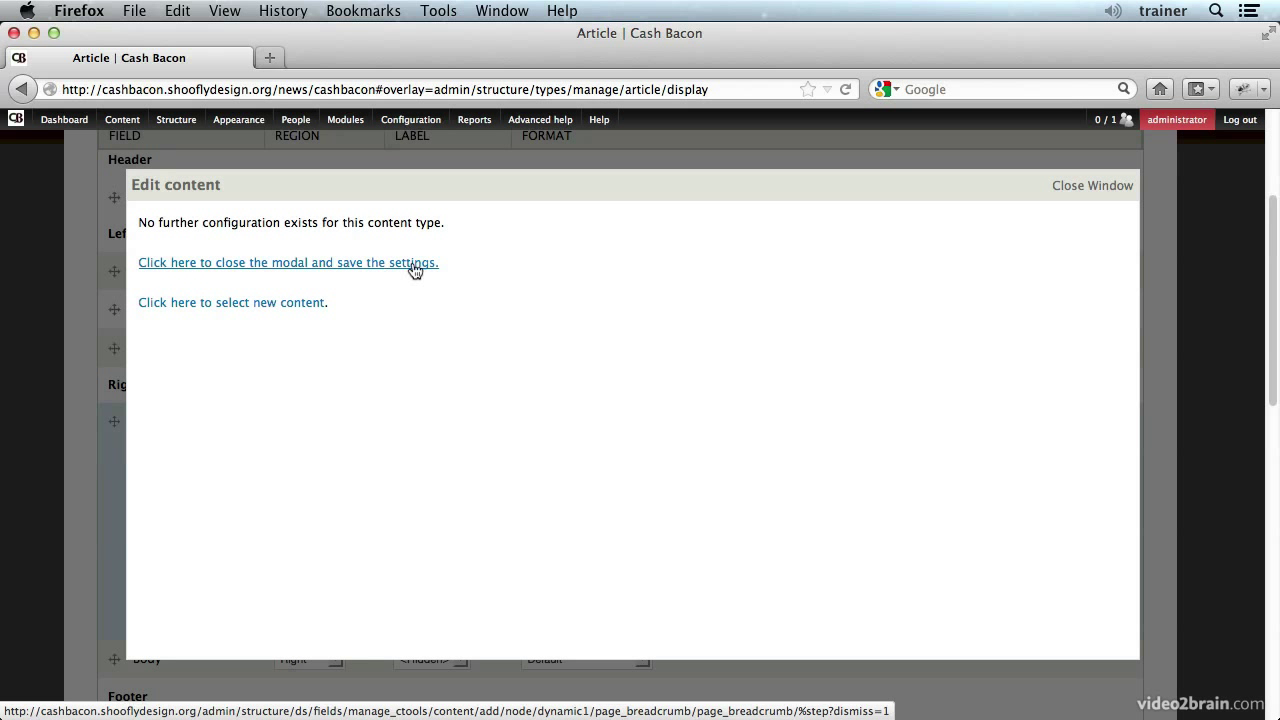
pyautogui.click(248, 305)
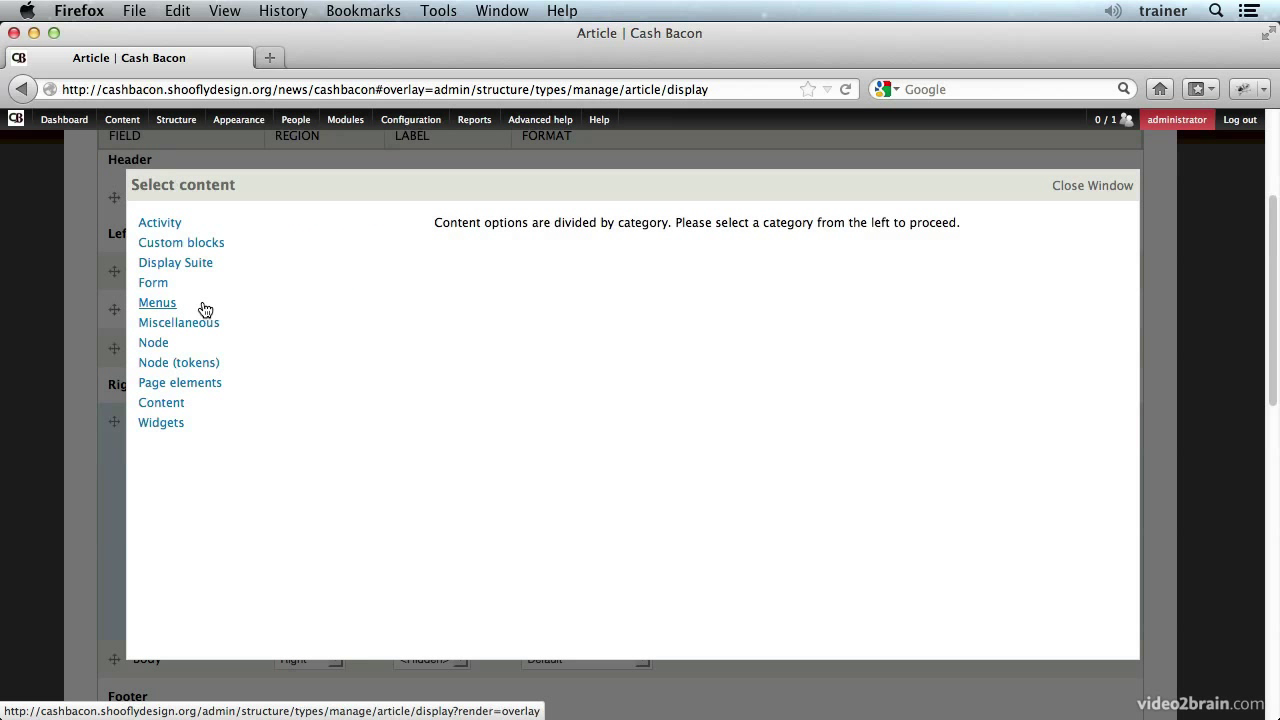
pyautogui.click(183, 391)
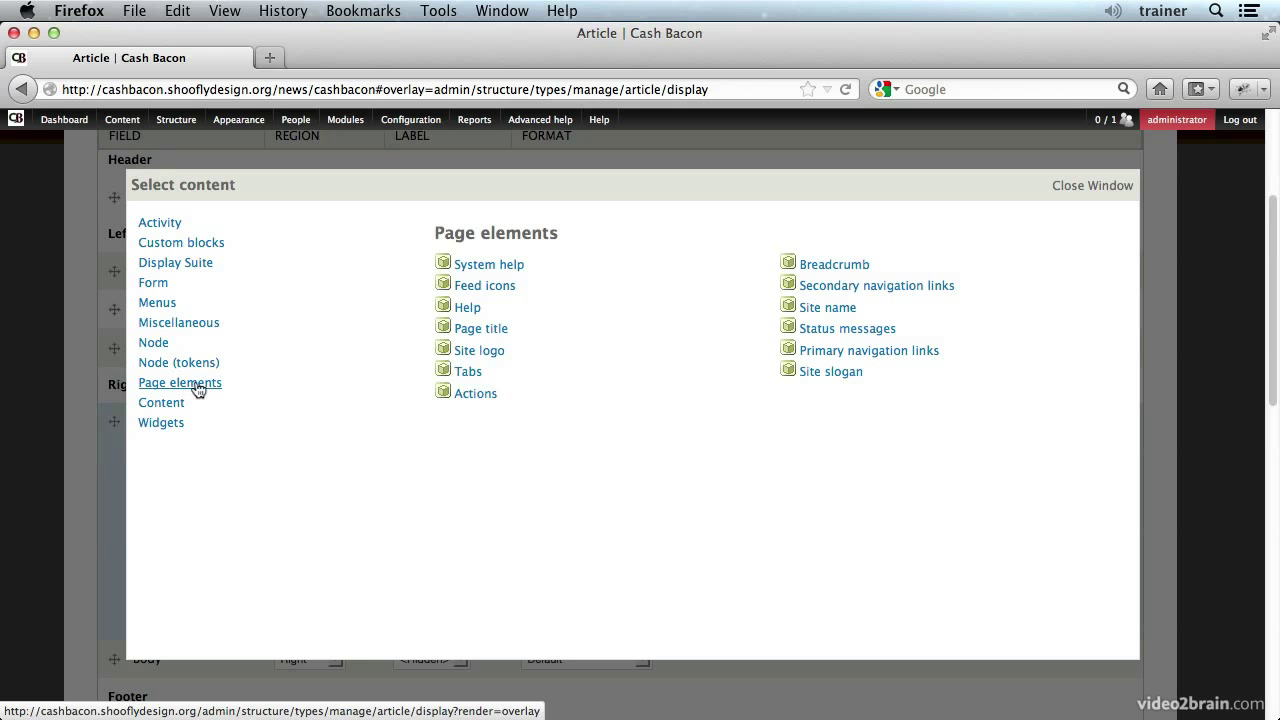
pyautogui.click(838, 266)
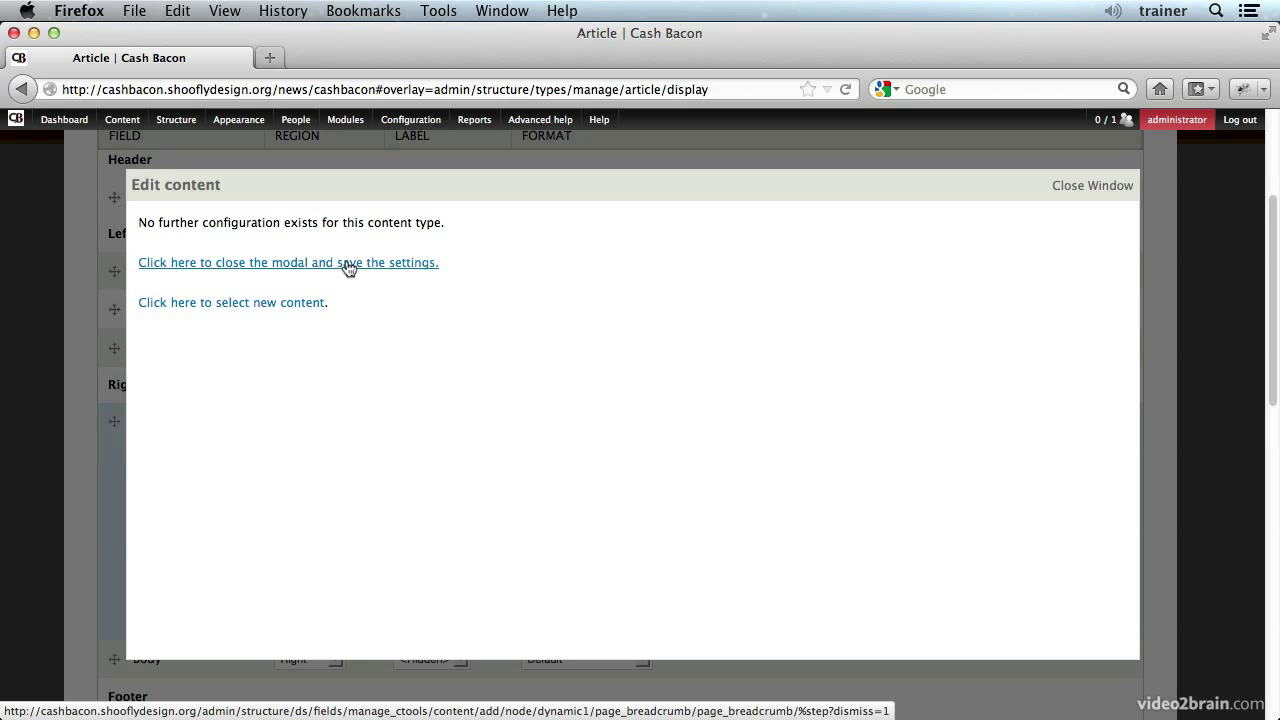
pyautogui.click(347, 263)
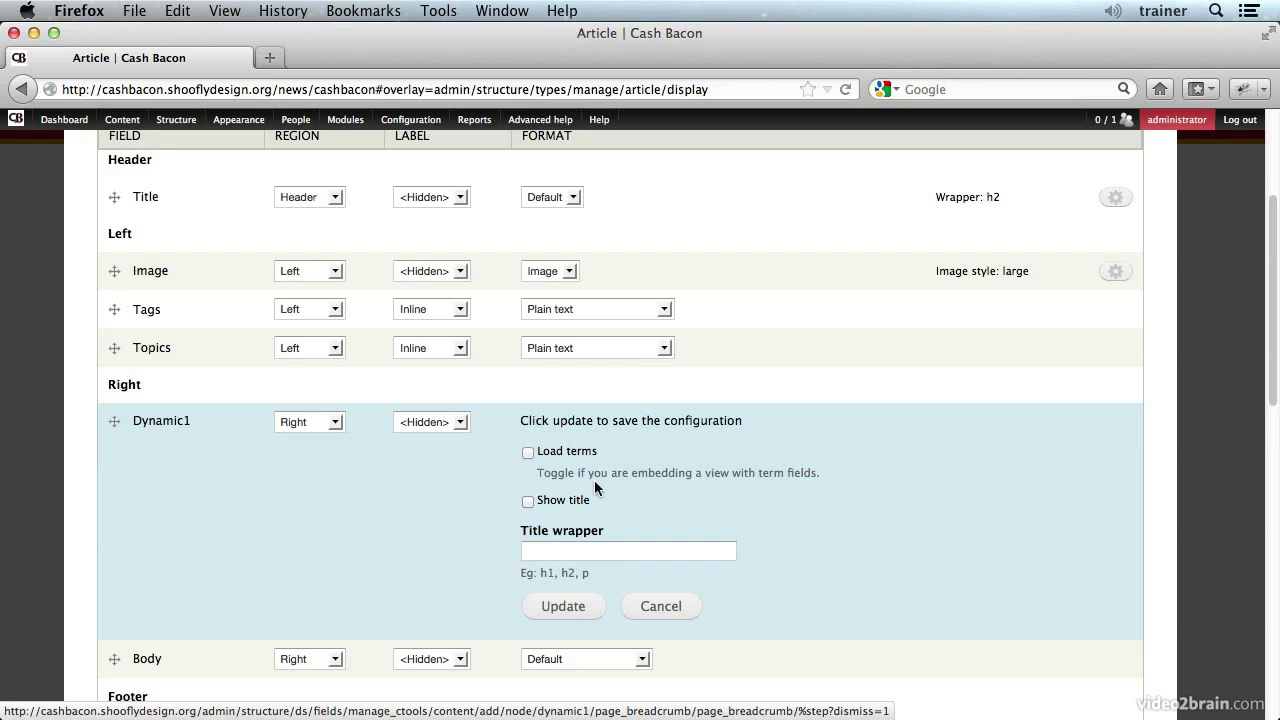
# Update Dynamic1's breadcrumb settings and save the Article display.
pyautogui.click(552, 610)
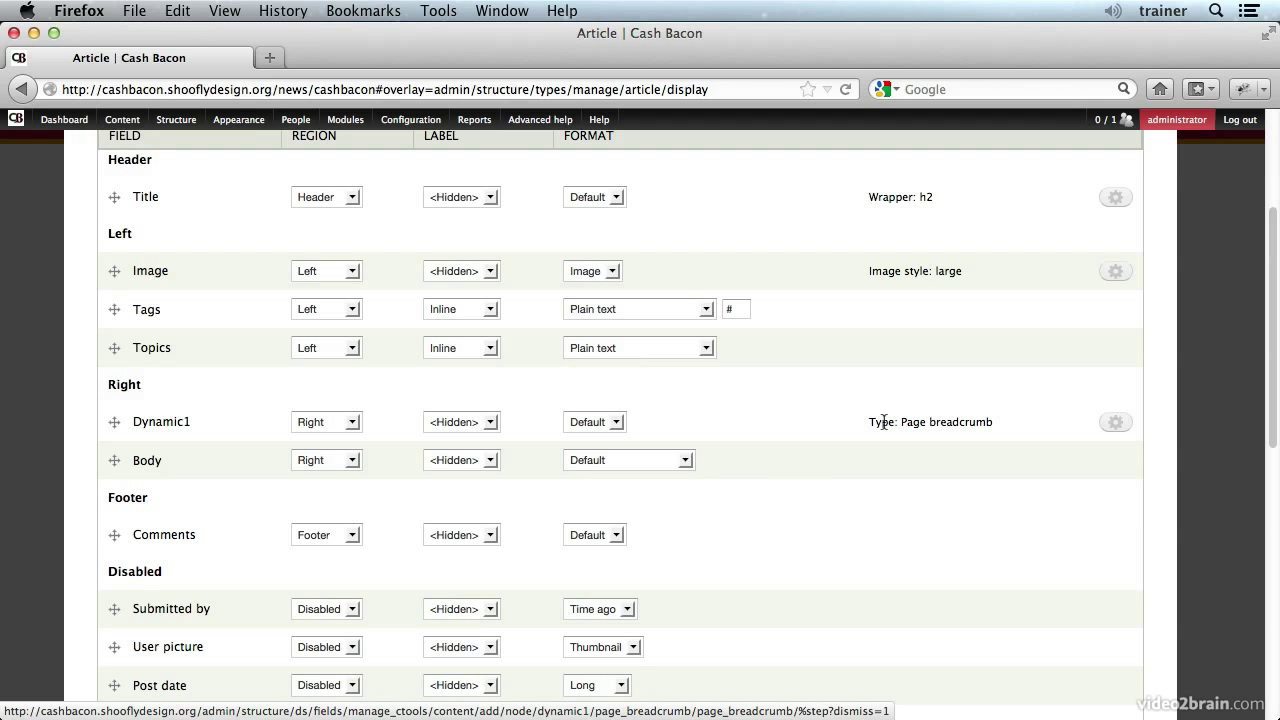
pyautogui.scroll(-10, 745, 635)
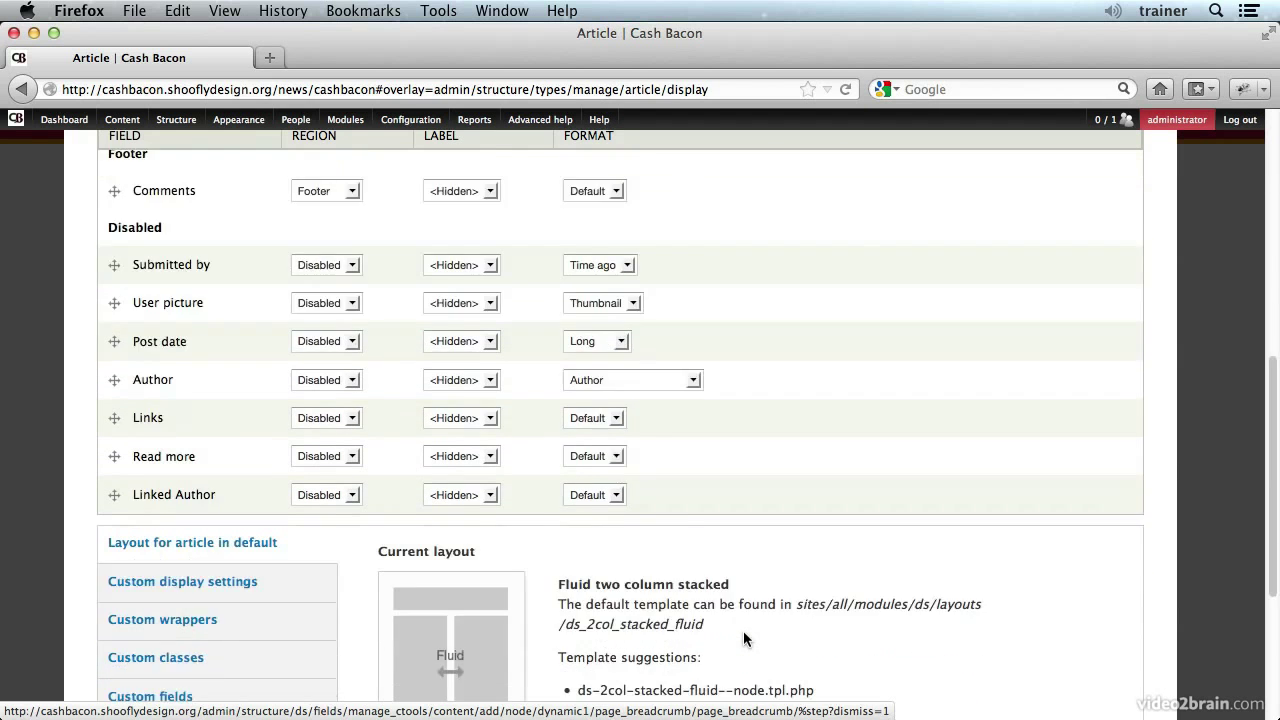
pyautogui.scroll(10, 160, 637)
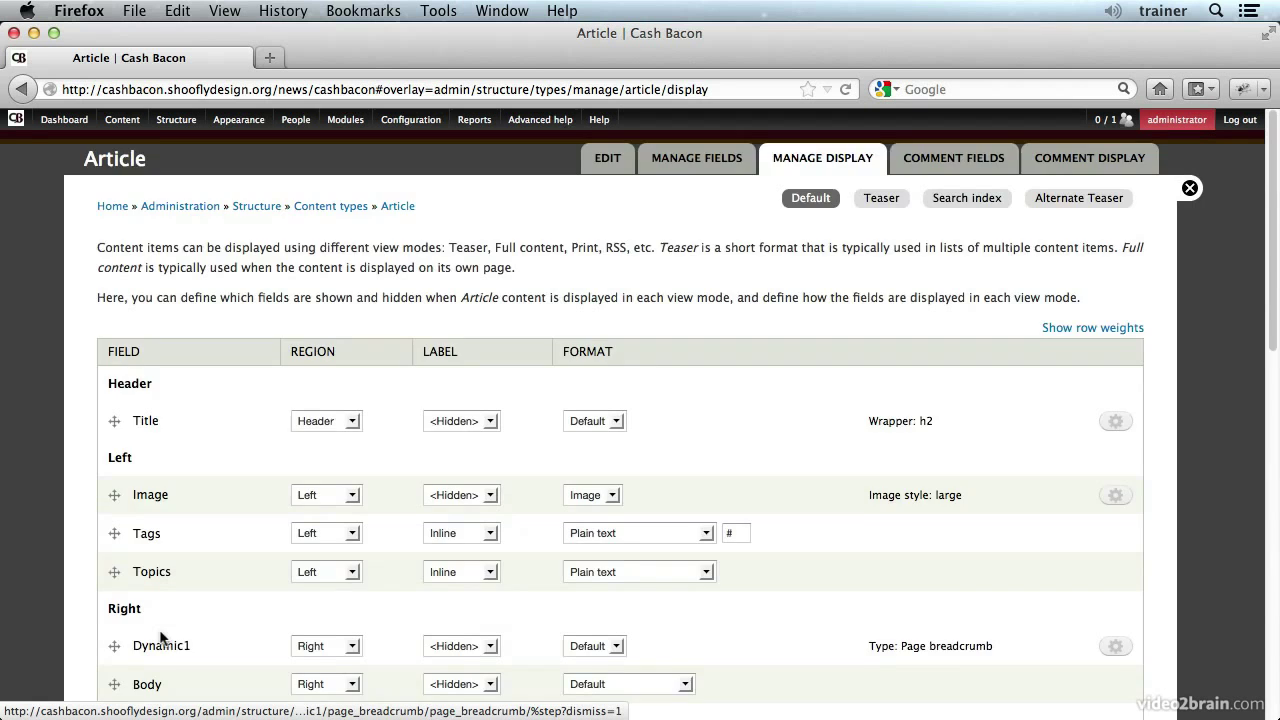
pyautogui.scroll(-10, 160, 637)
pyautogui.click(157, 630)
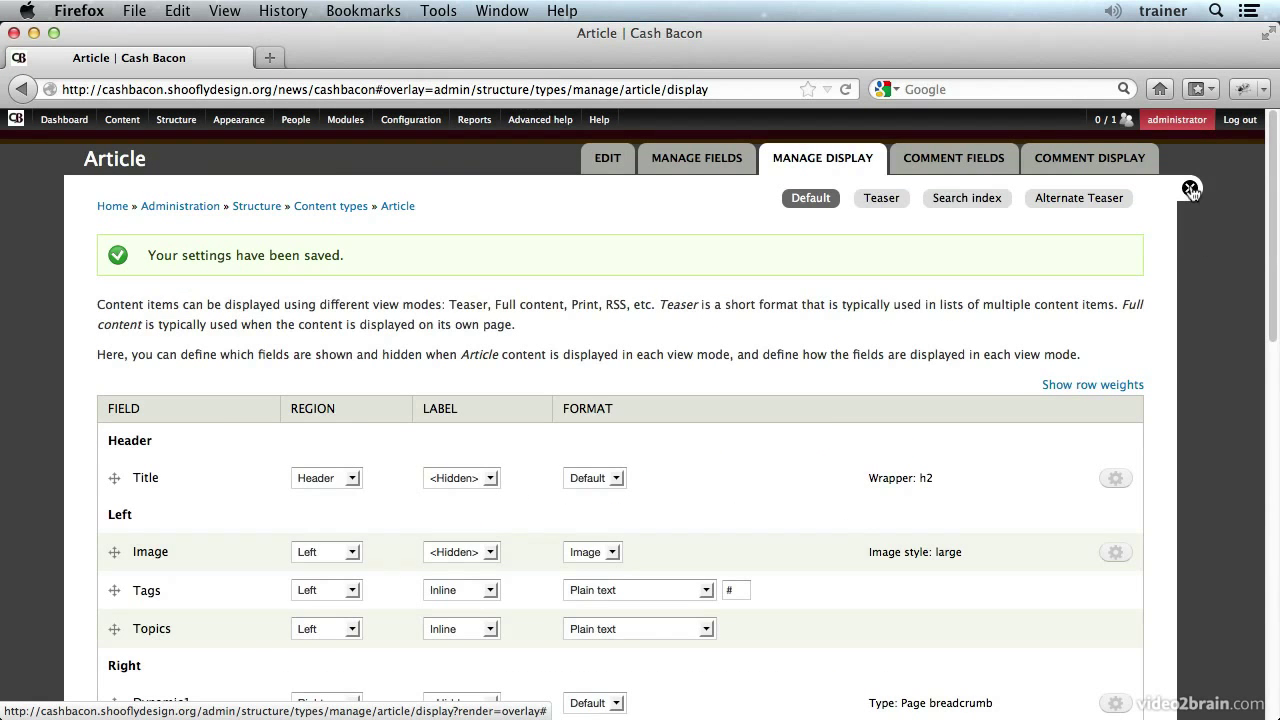
# Open the 'New Record Coming Soon!' article and highlight the breadcrumb shown in its right column.
pyautogui.click(1190, 183)
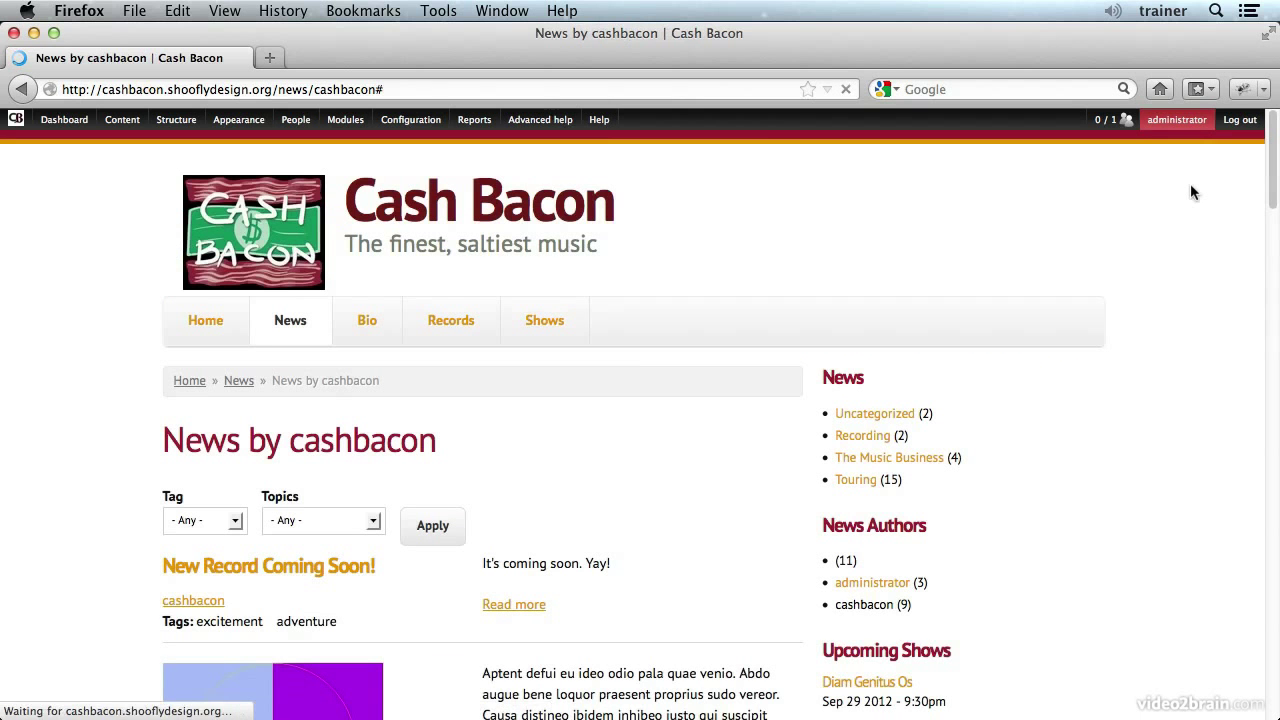
pyautogui.click(328, 581)
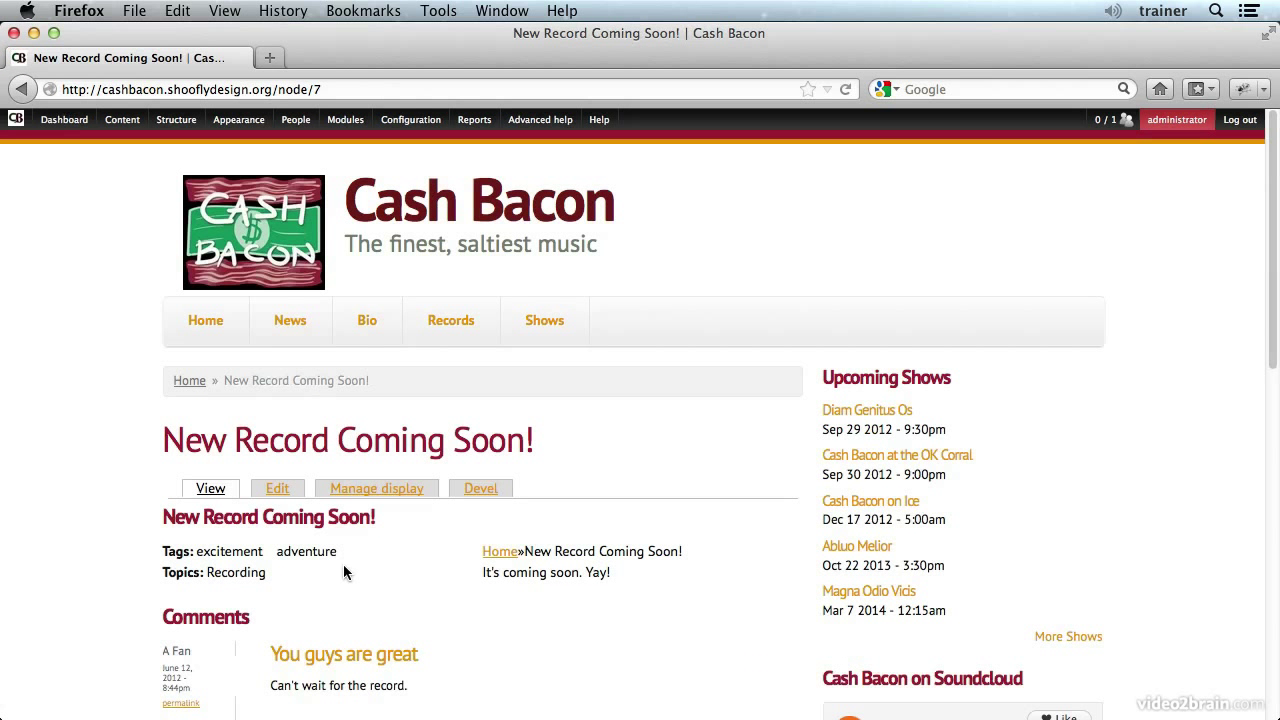
pyautogui.moveTo(476, 551); pyautogui.dragTo(694, 552)
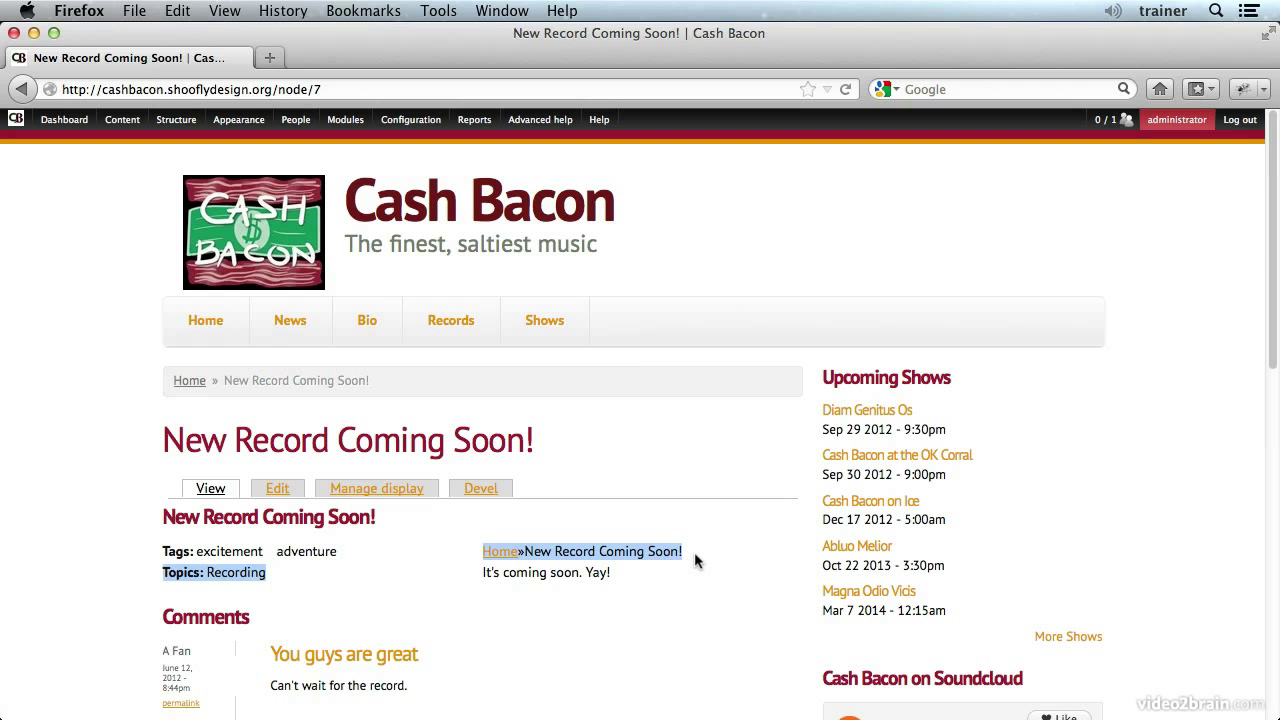
pyautogui.click(694, 552)
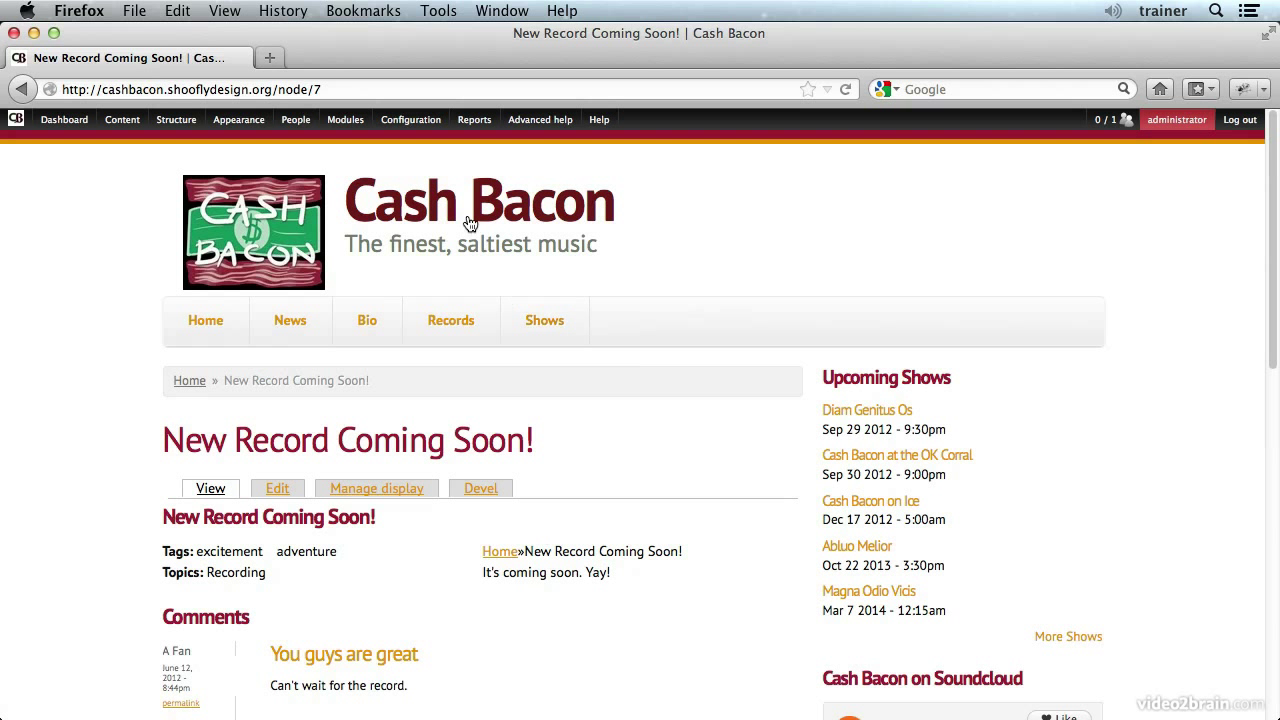
pyautogui.moveTo(255, 128)
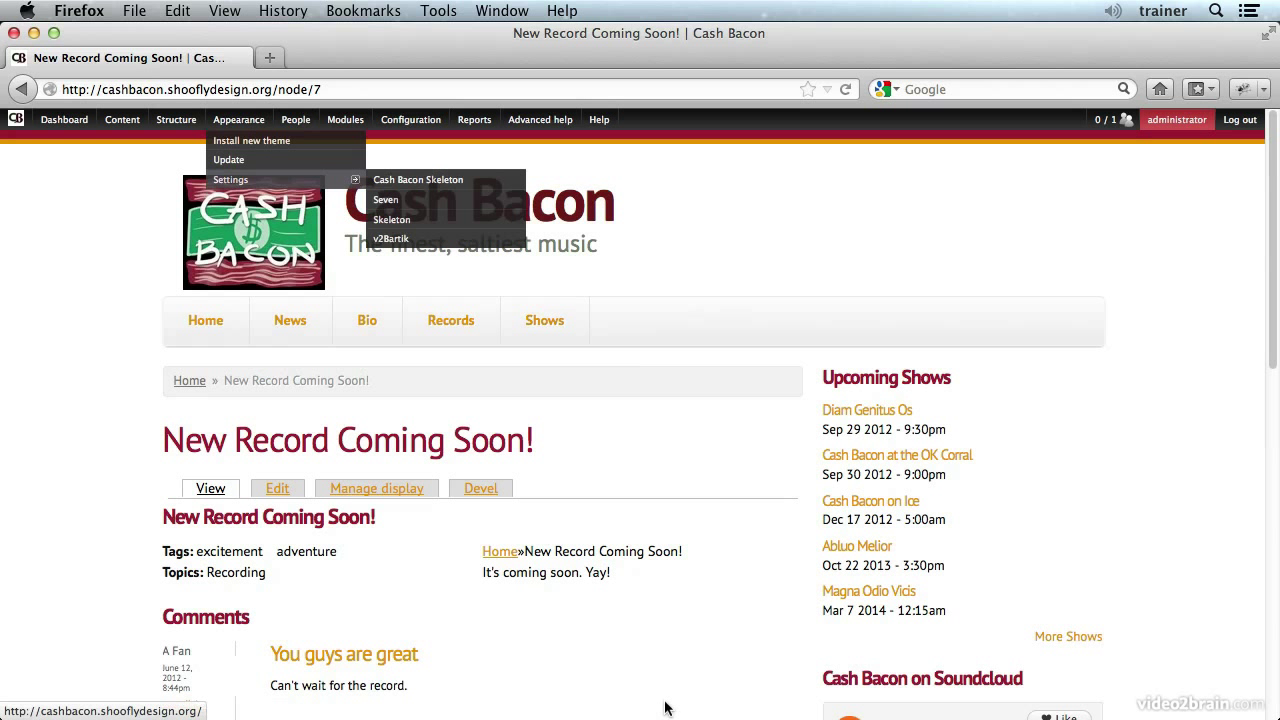
# Open the Article's Manage display and switch to the Teaser view mode.
pyautogui.click(354, 489)
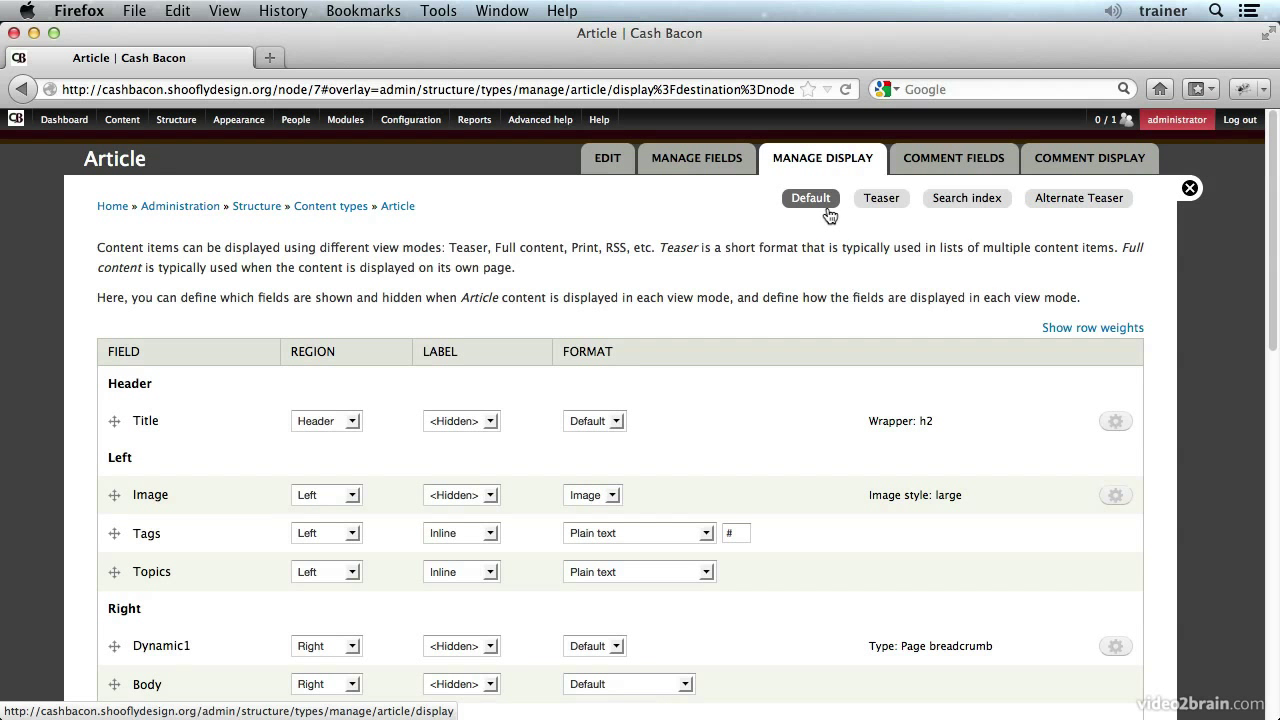
pyautogui.click(888, 204)
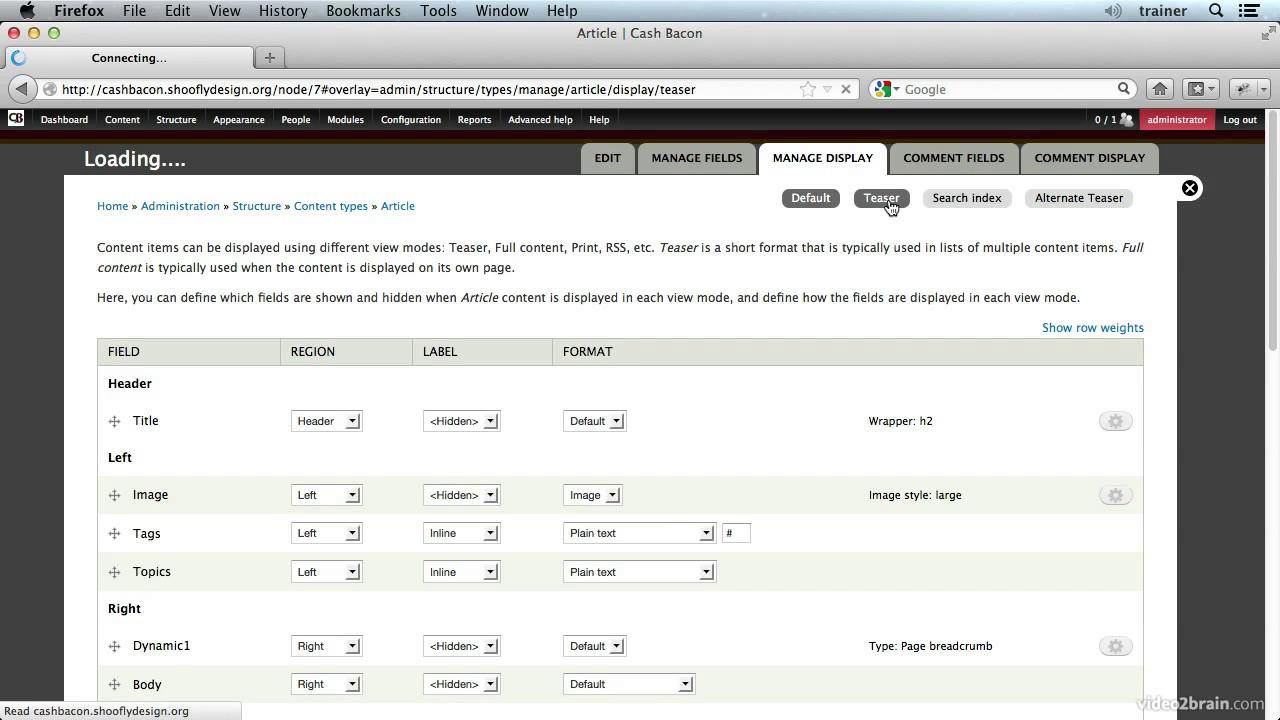
pyautogui.scroll(-5, 772, 418)
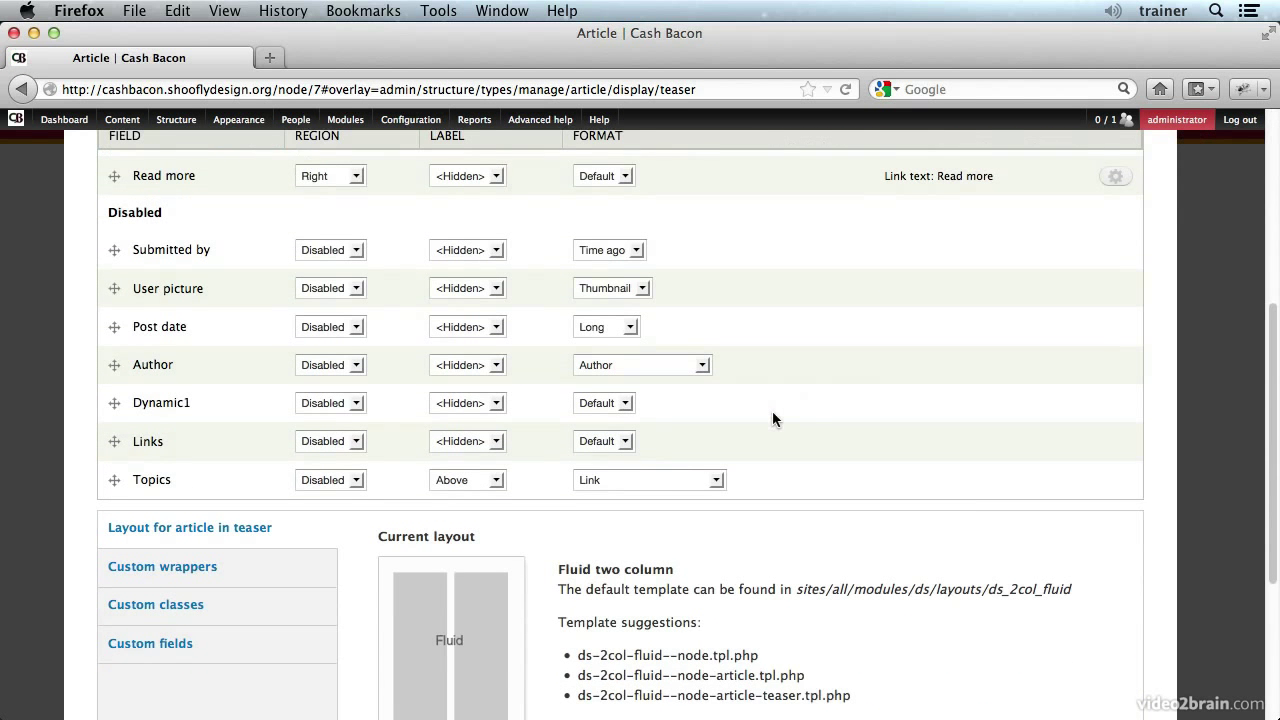
# Set Dynamic1's region to Right and highlight its 'Not configured yet.' note.
pyautogui.click(324, 402)
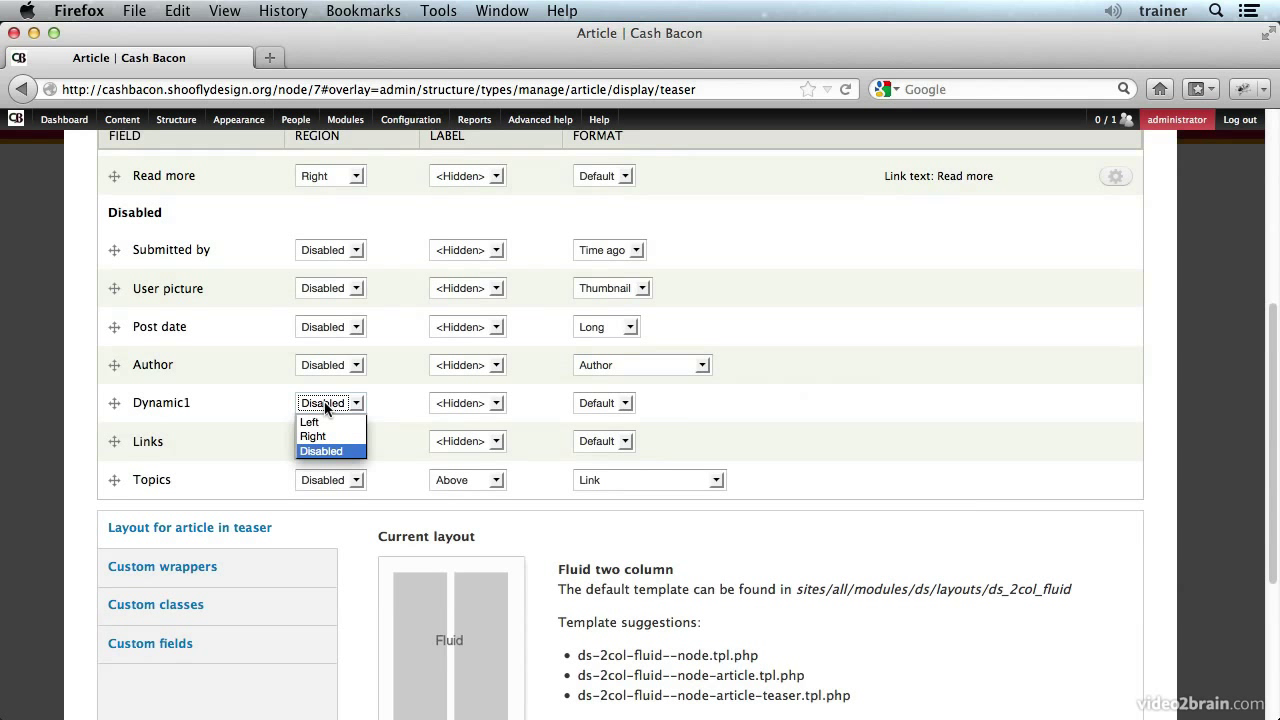
pyautogui.click(333, 437)
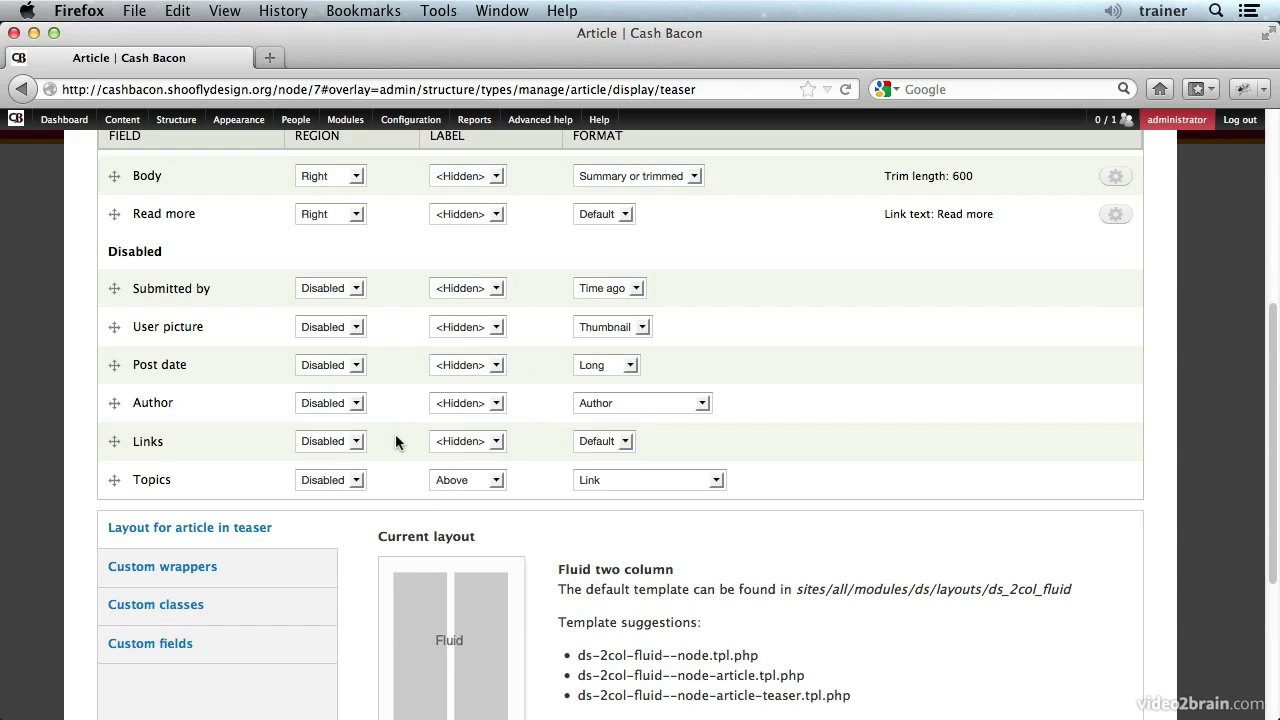
pyautogui.scroll(1, 395, 434)
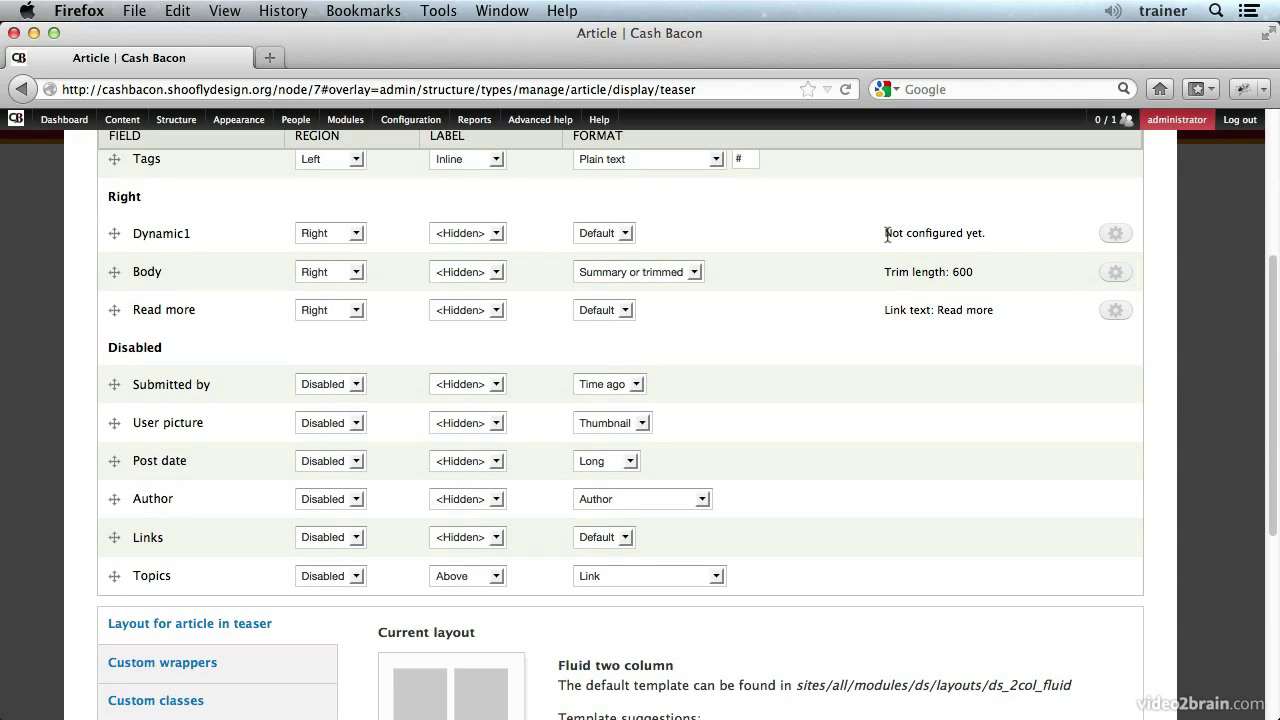
pyautogui.tripleClick(982, 240)
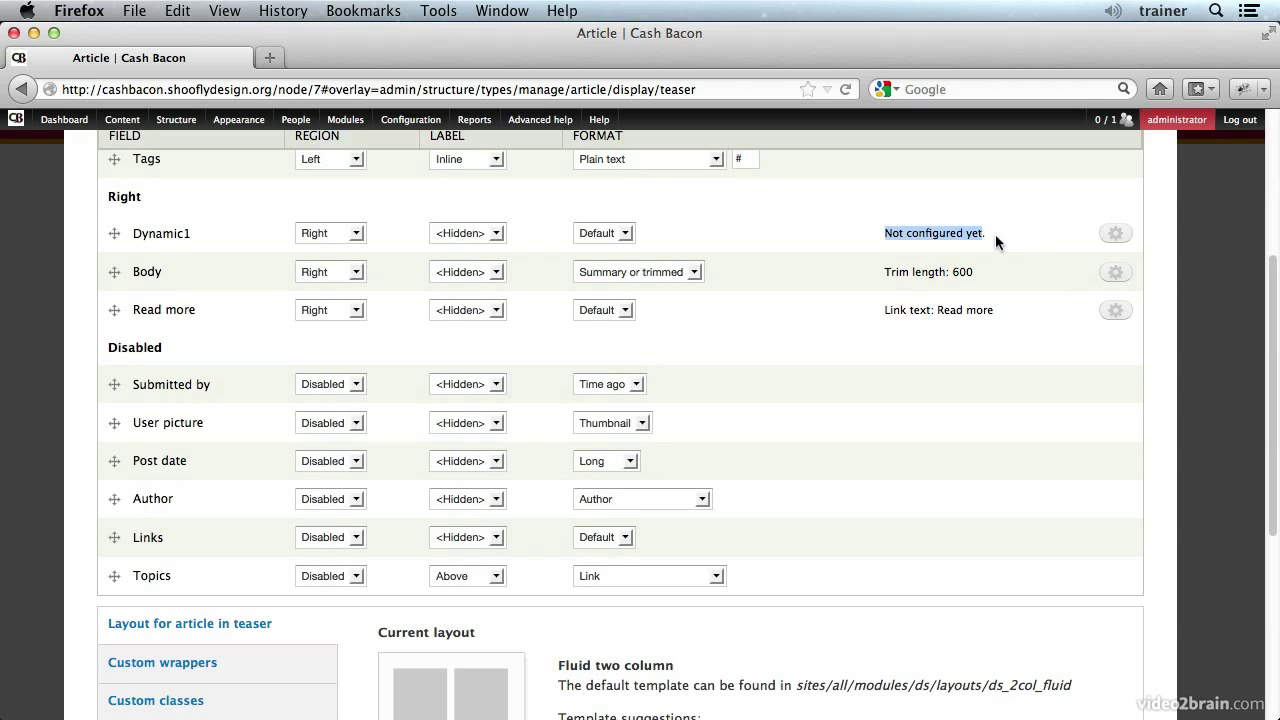
pyautogui.moveTo(884, 238); pyautogui.dragTo(983, 238)
# Turn on the Chaos tool suite's Views content panes module and save the modules page.
pyautogui.click(345, 120)
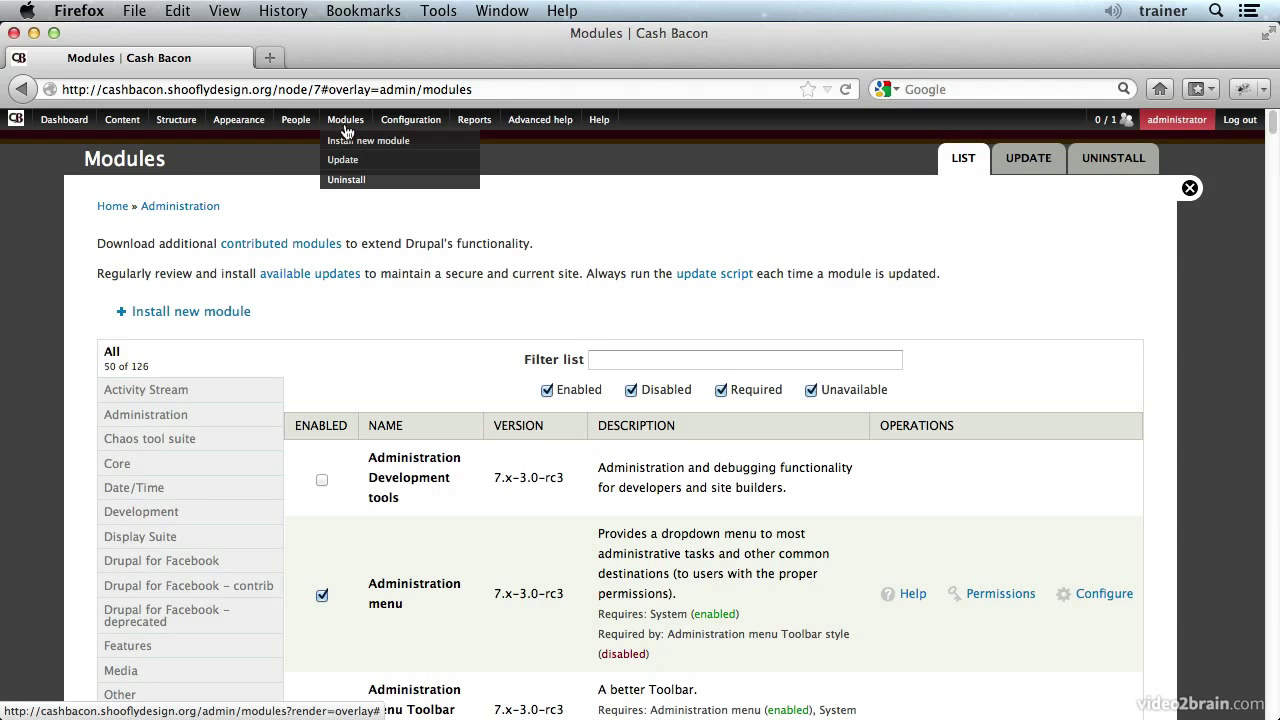
pyautogui.scroll(-5, 290, 390)
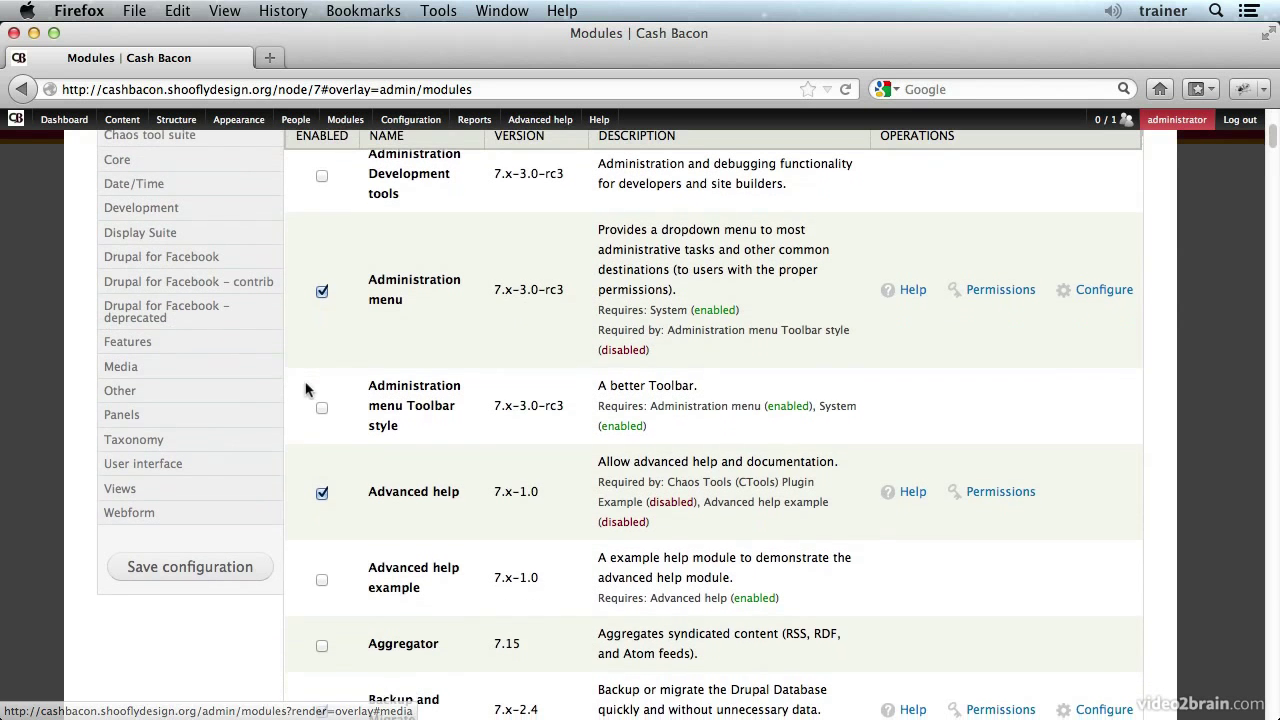
pyautogui.click(200, 490)
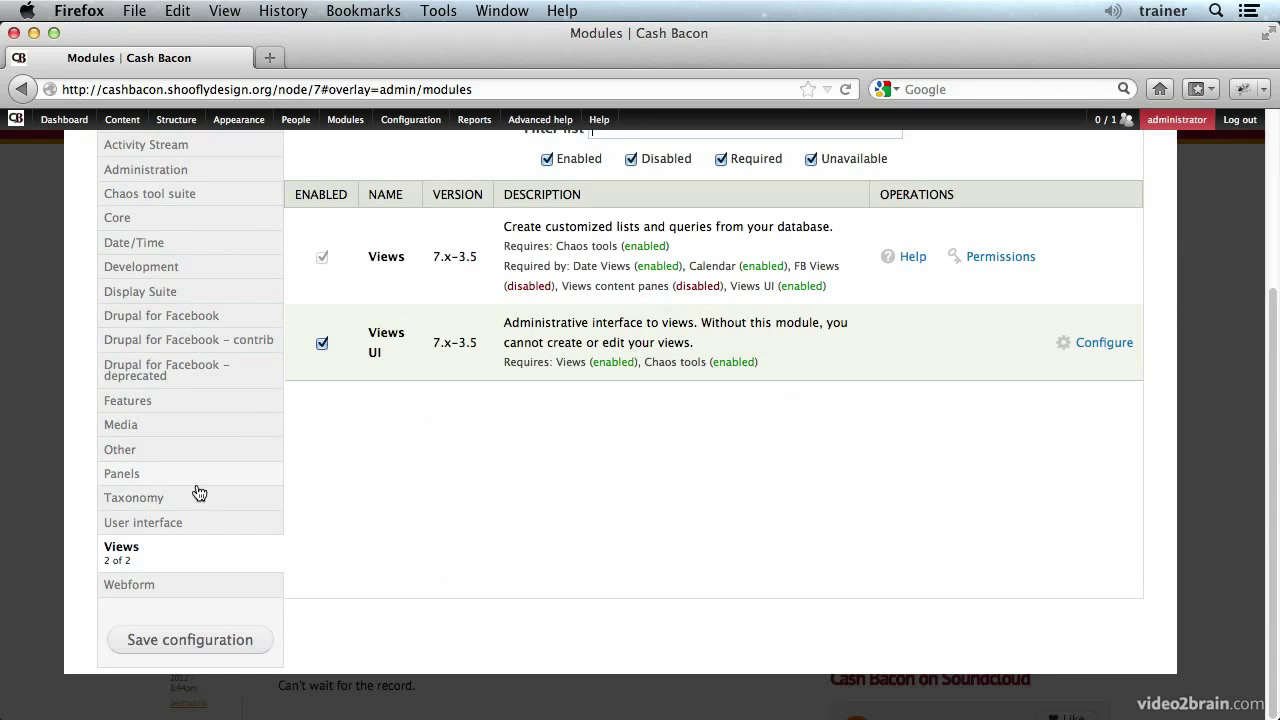
pyautogui.click(158, 204)
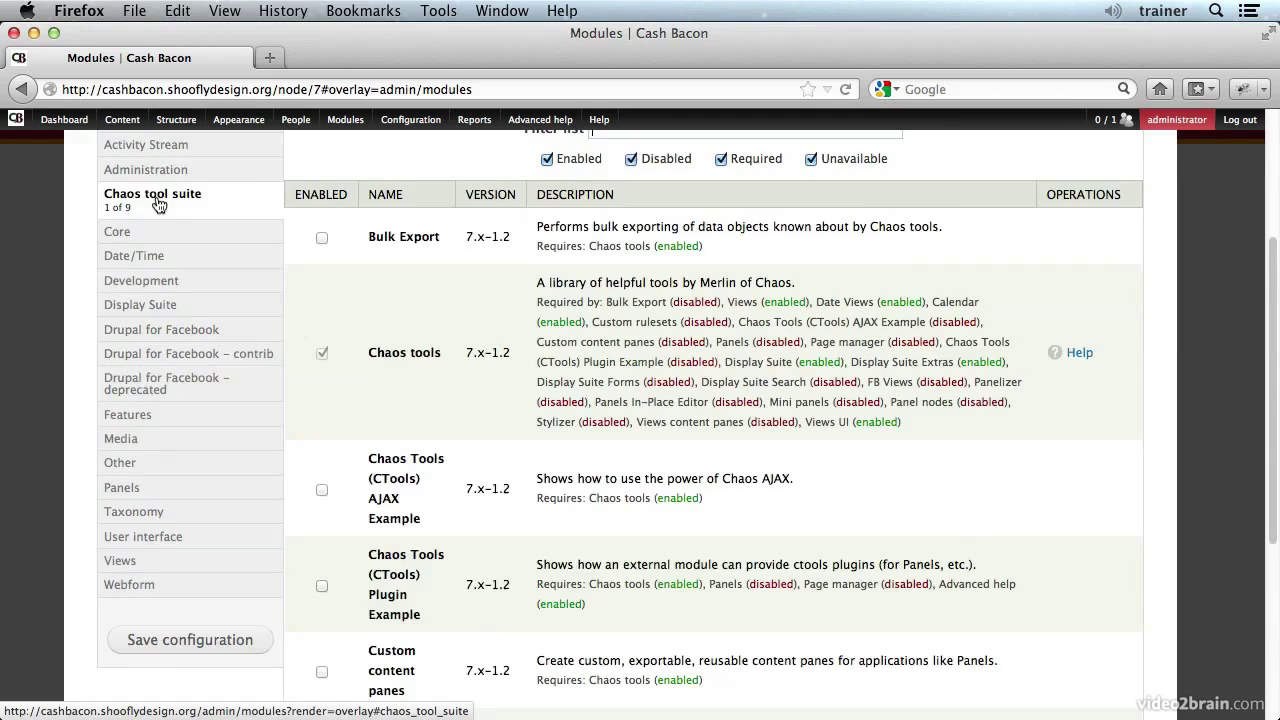
pyautogui.scroll(-8, 378, 566)
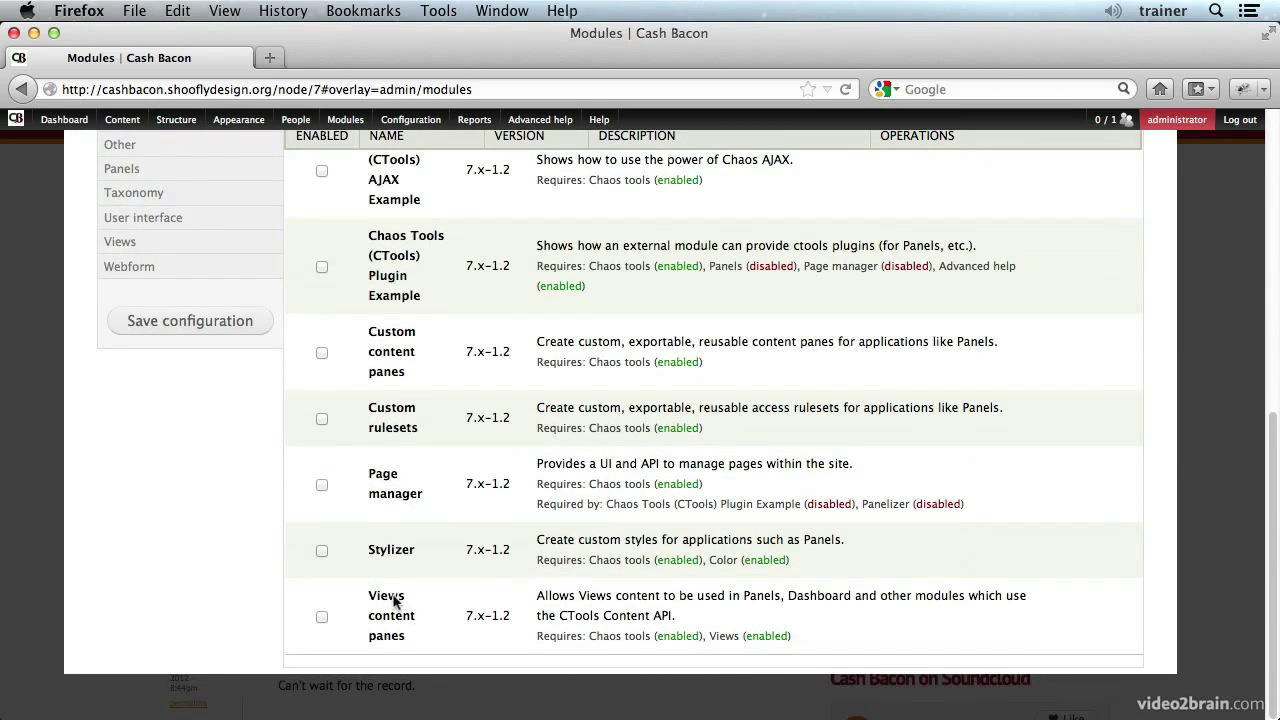
pyautogui.click(321, 616)
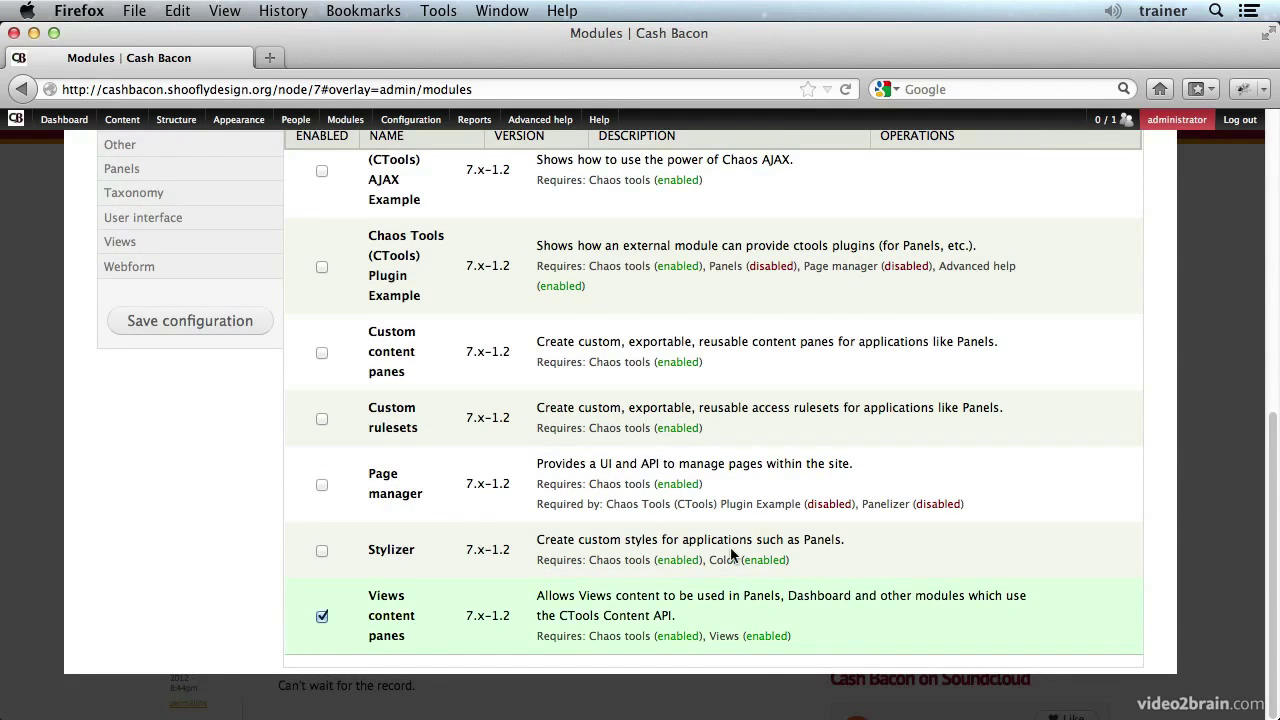
pyautogui.scroll(5, 732, 540)
pyautogui.click(160, 572)
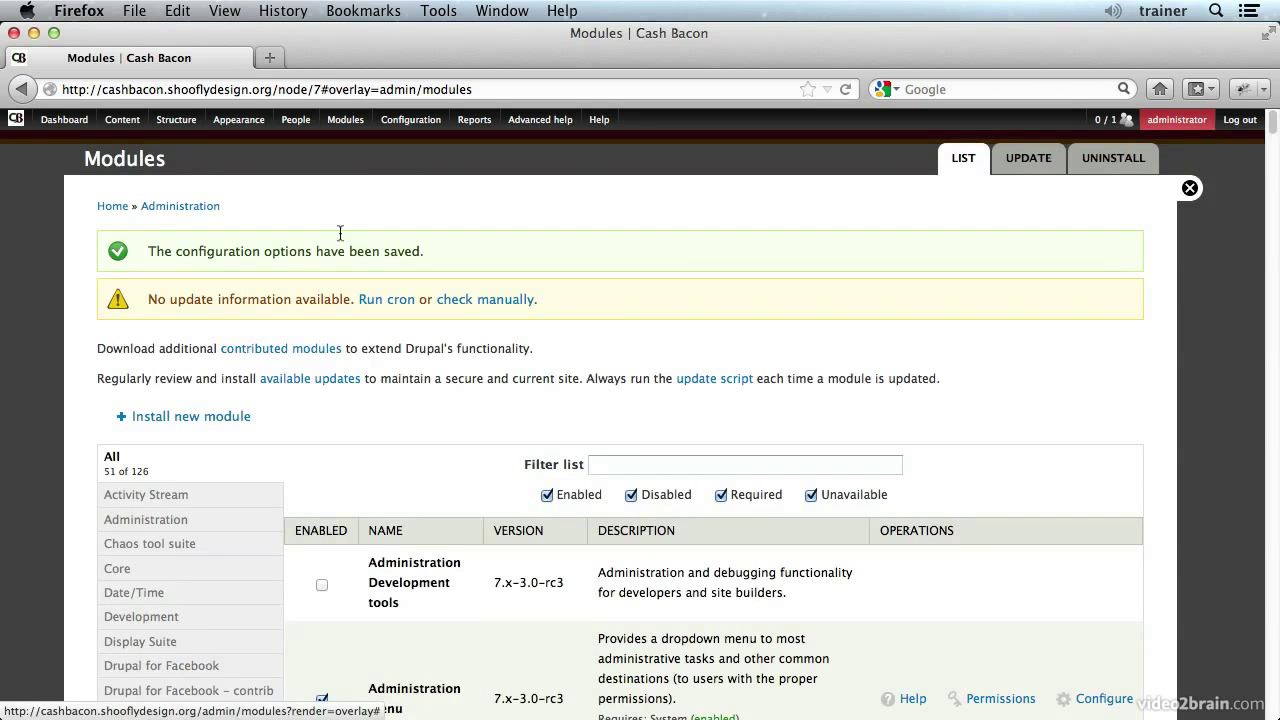
pyautogui.moveTo(176, 119)
pyautogui.moveTo(184, 201)
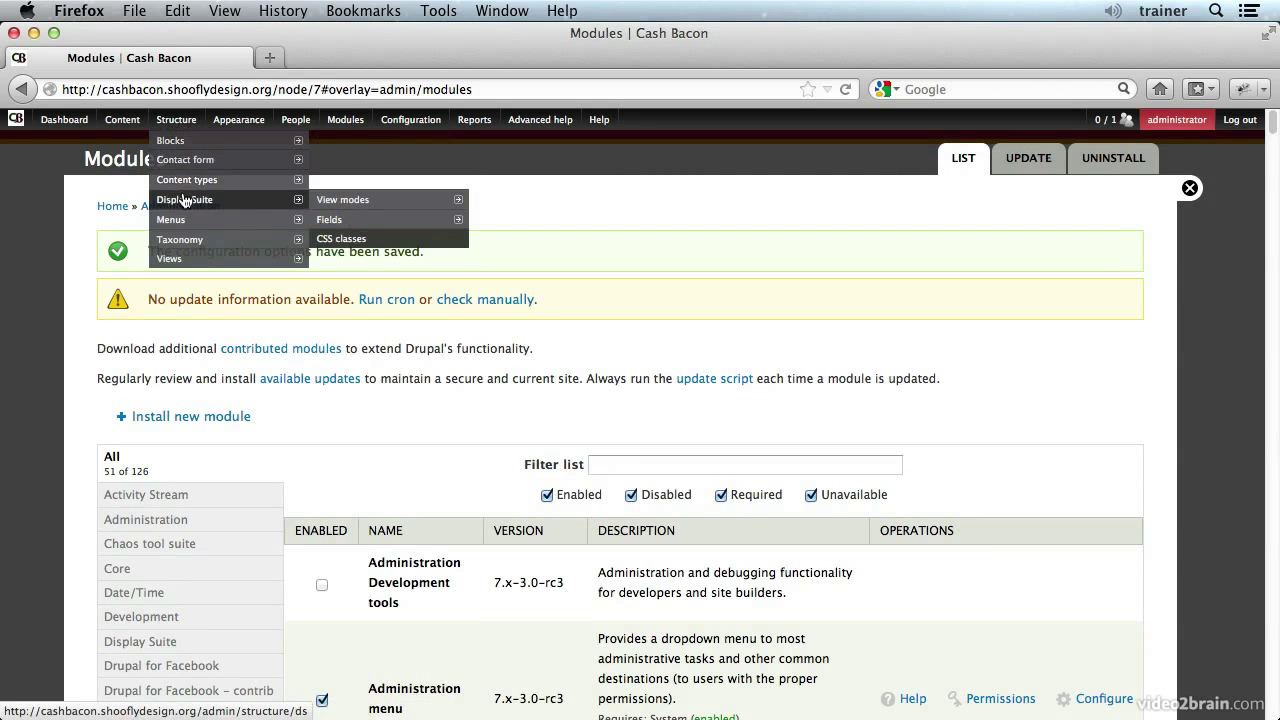
# Open the Article's Manage display and the Dynamic1 field's settings.
pyautogui.click(295, 207)
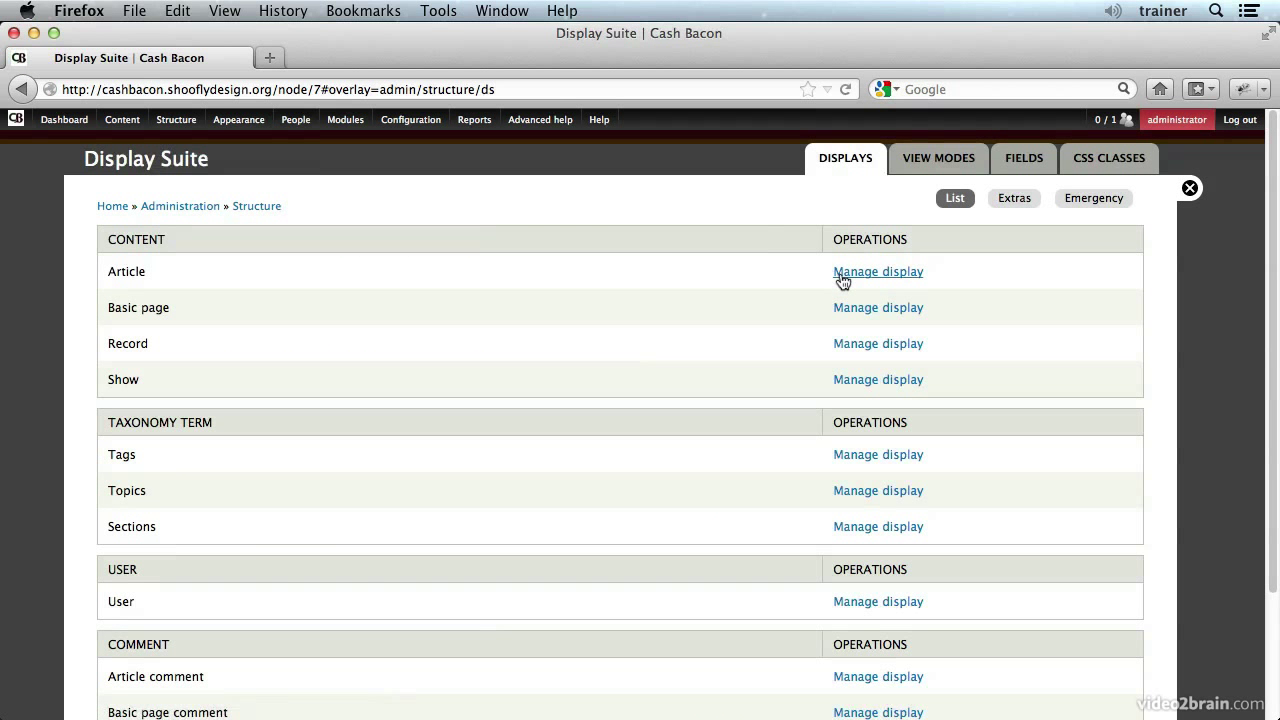
pyautogui.click(840, 279)
pyautogui.scroll(-1, 266, 494)
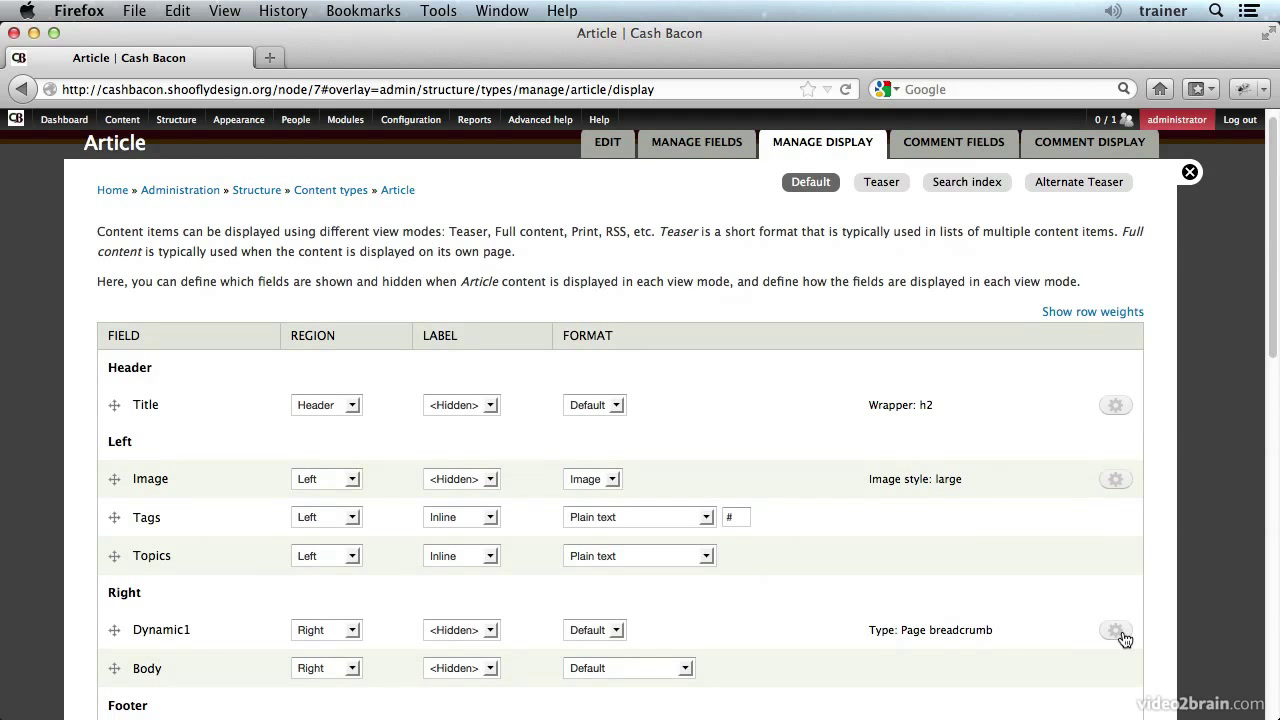
pyautogui.click(1117, 632)
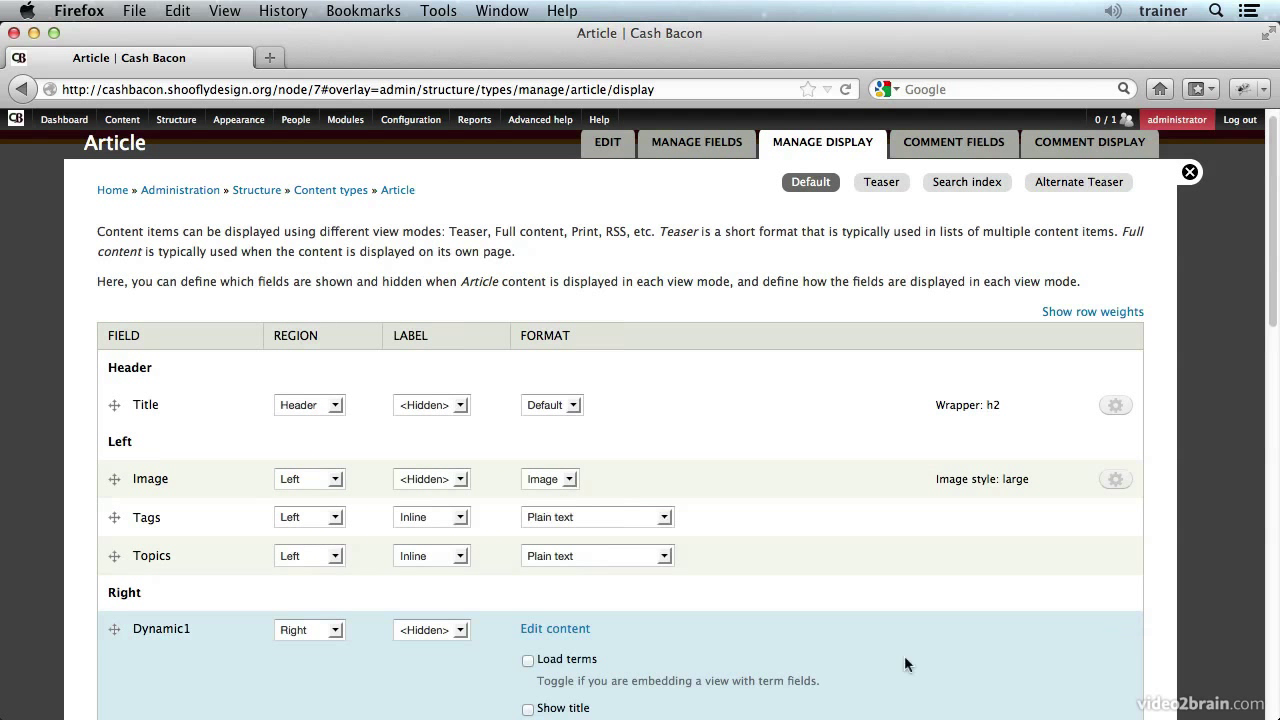
# Edit Dynamic1's content and list the Views category: News, Shows, Records, ShowsCalendar.
pyautogui.scroll(-5, 610, 641)
pyautogui.click(577, 524)
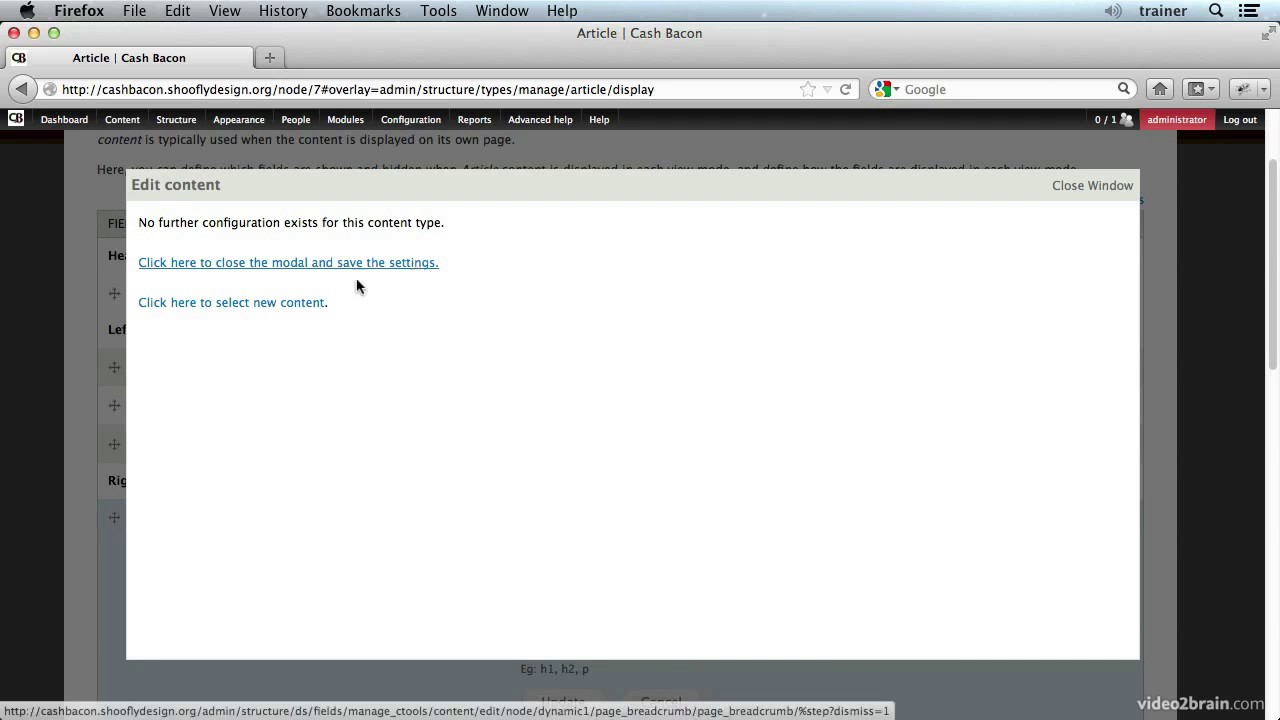
pyautogui.click(192, 309)
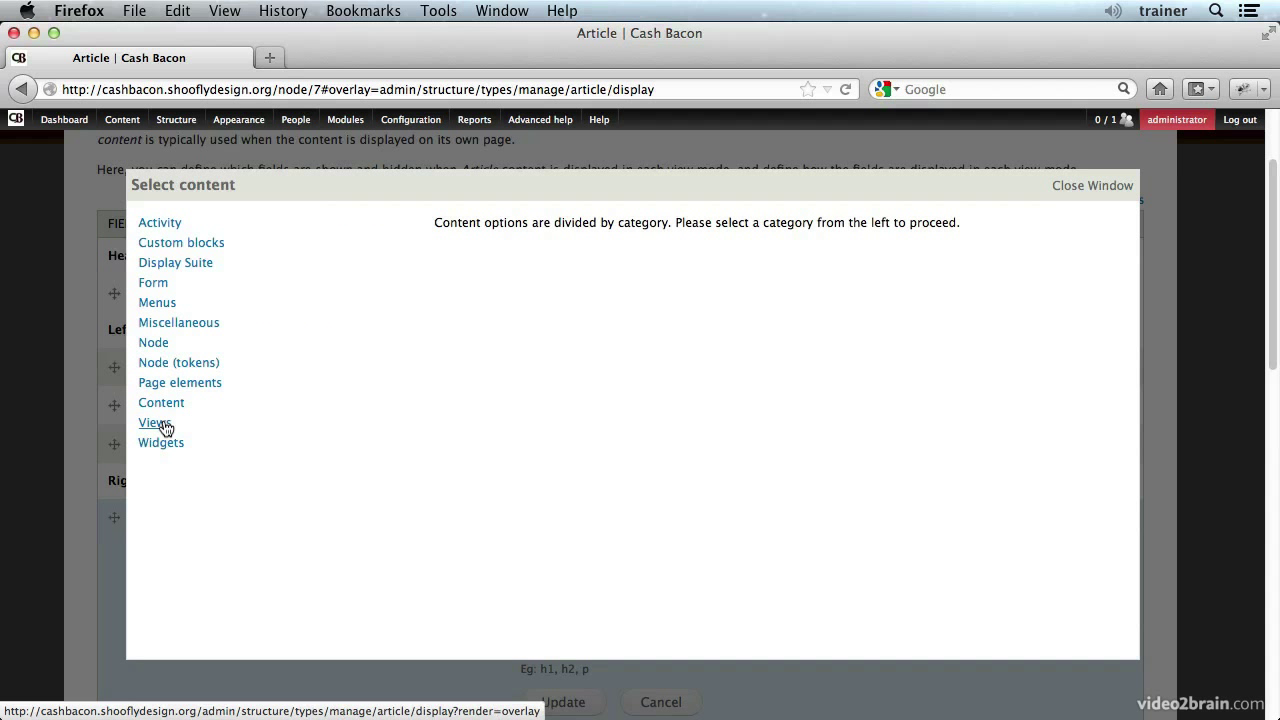
pyautogui.click(155, 423)
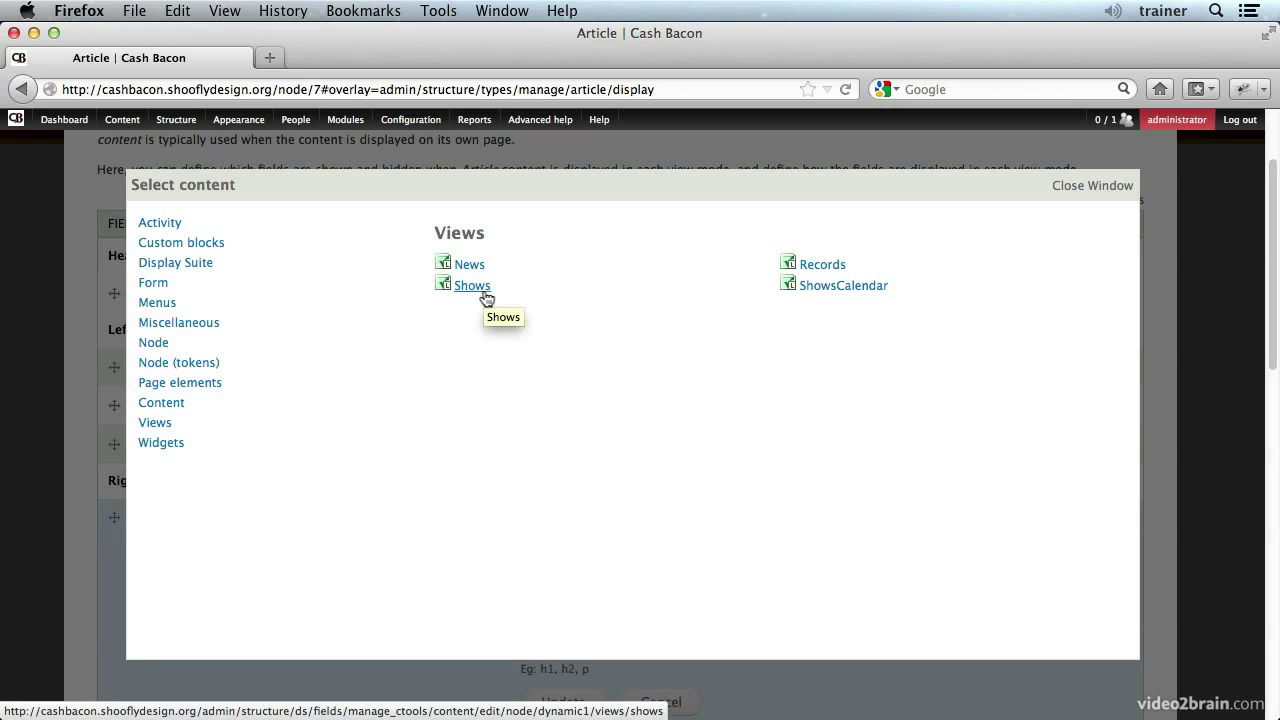
# Choose the Shows view as Dynamic1's content and finish its view configuration.
pyautogui.click(485, 292)
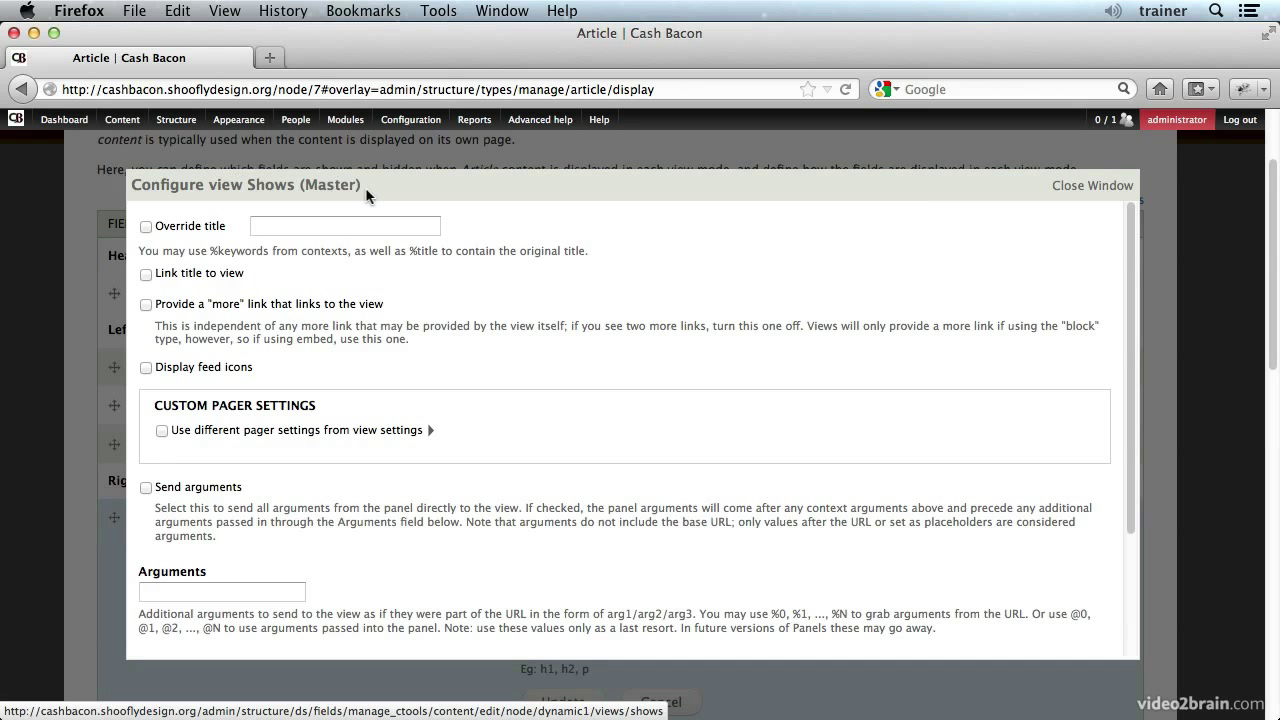
pyautogui.scroll(-3, 392, 447)
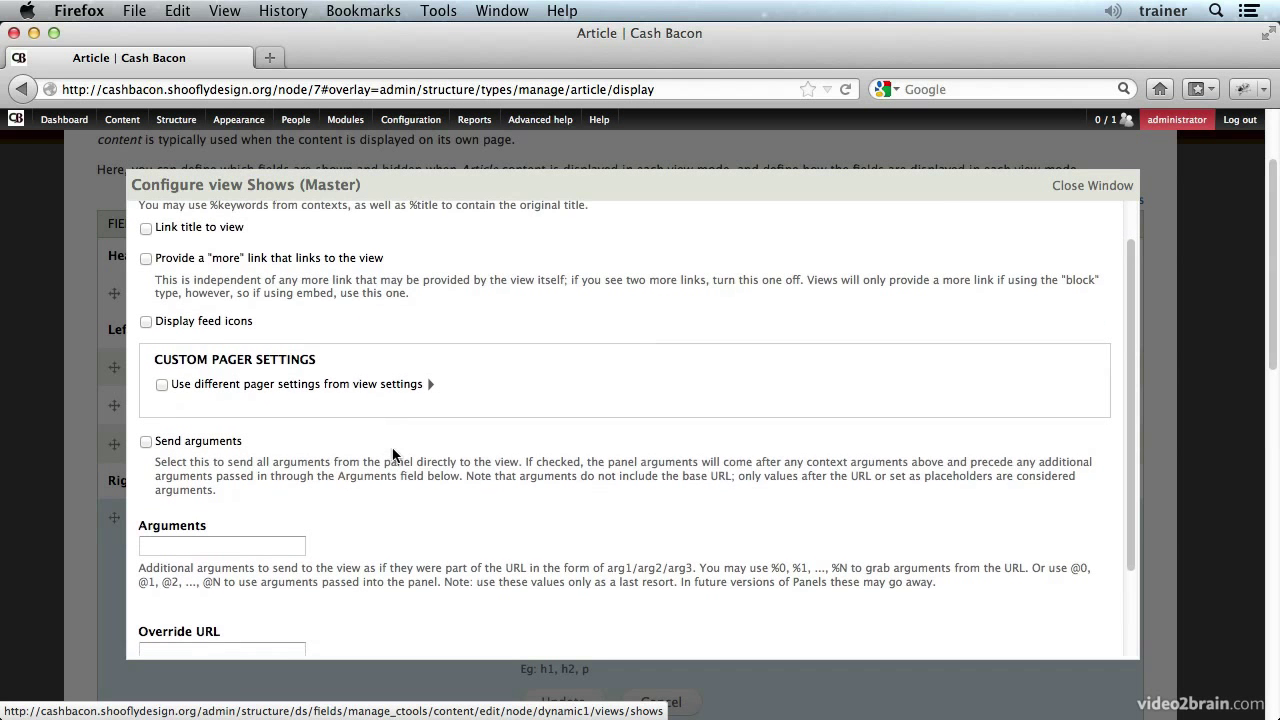
pyautogui.scroll(3, 392, 453)
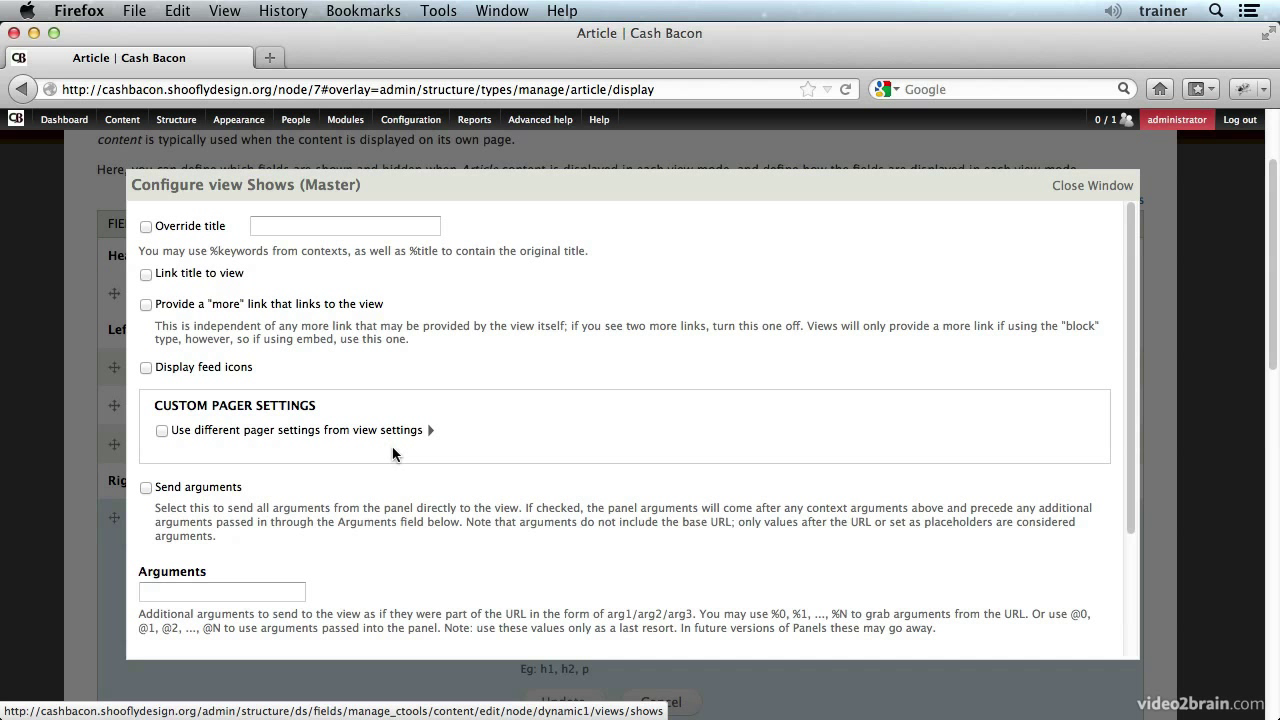
pyautogui.scroll(-3, 392, 446)
pyautogui.click(208, 619)
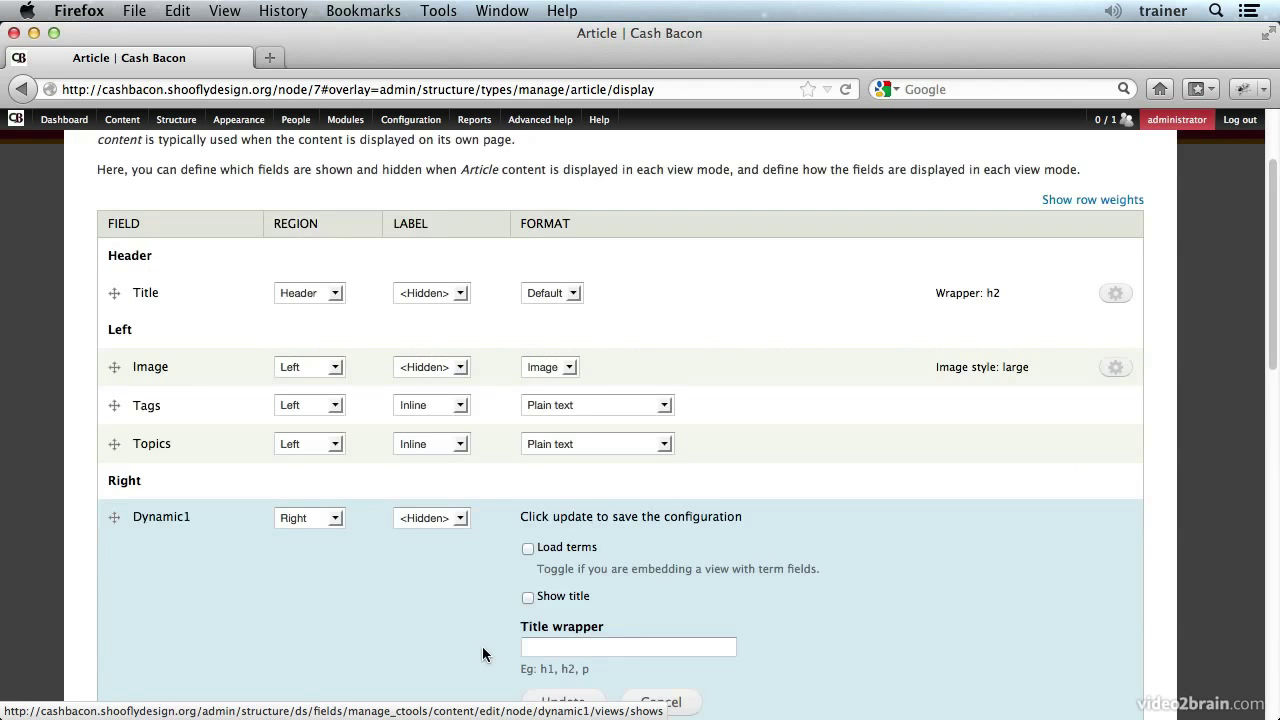
# Apply the Dynamic1 field settings and save the Article display.
pyautogui.scroll(-3, 484, 652)
pyautogui.click(563, 575)
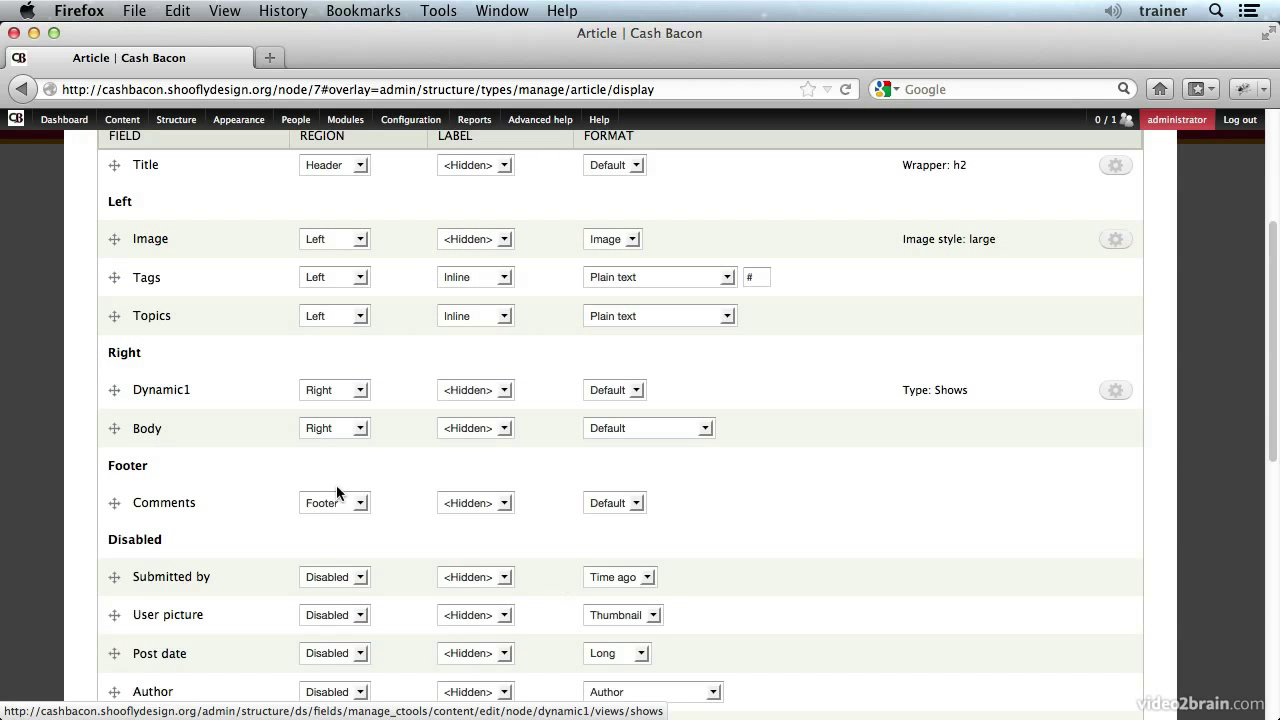
pyautogui.scroll(-5, 240, 566)
pyautogui.scroll(-5, 220, 620)
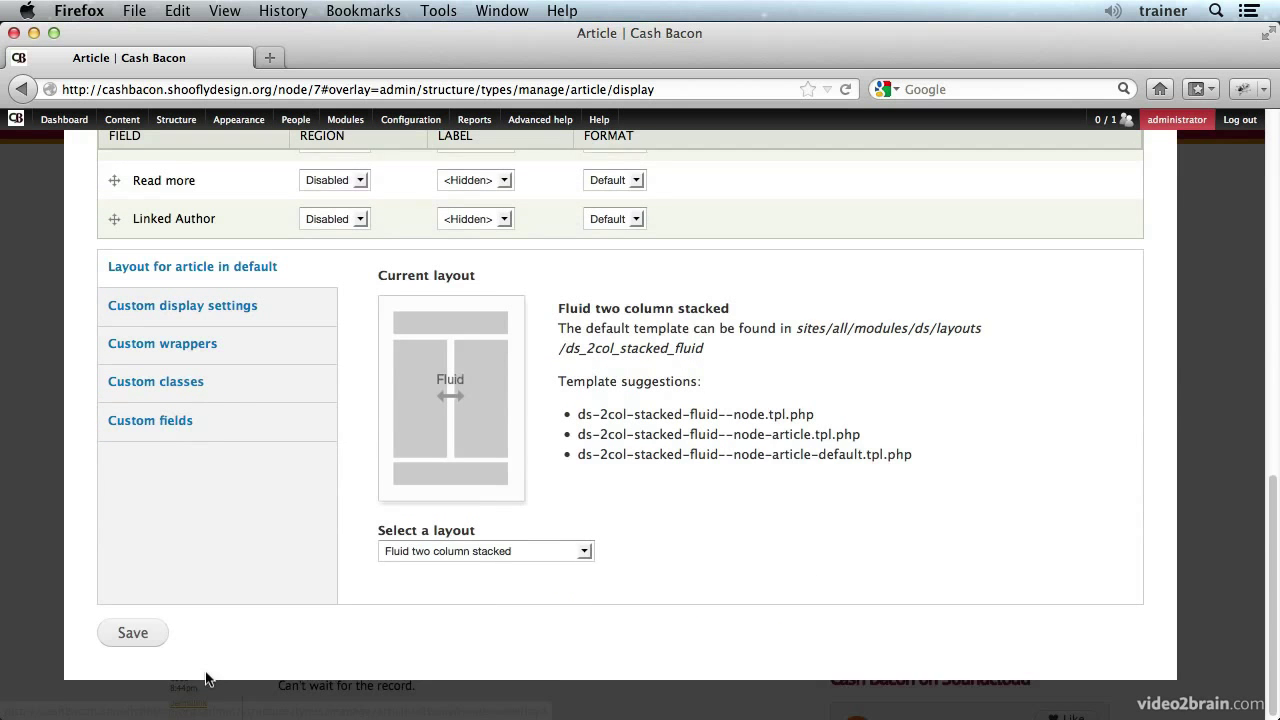
pyautogui.click(155, 641)
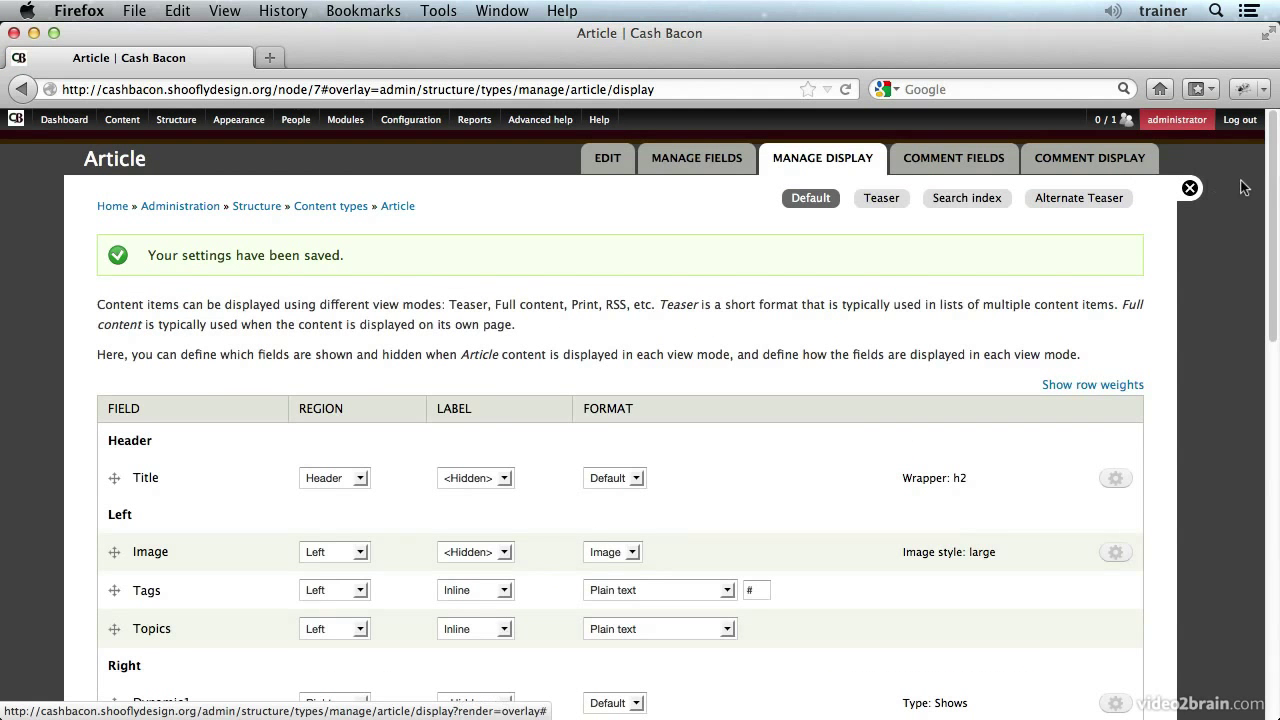
# Close the admin overlay and check the Shows listings with pager on 'New Record Coming Soon!'.
pyautogui.click(1190, 188)
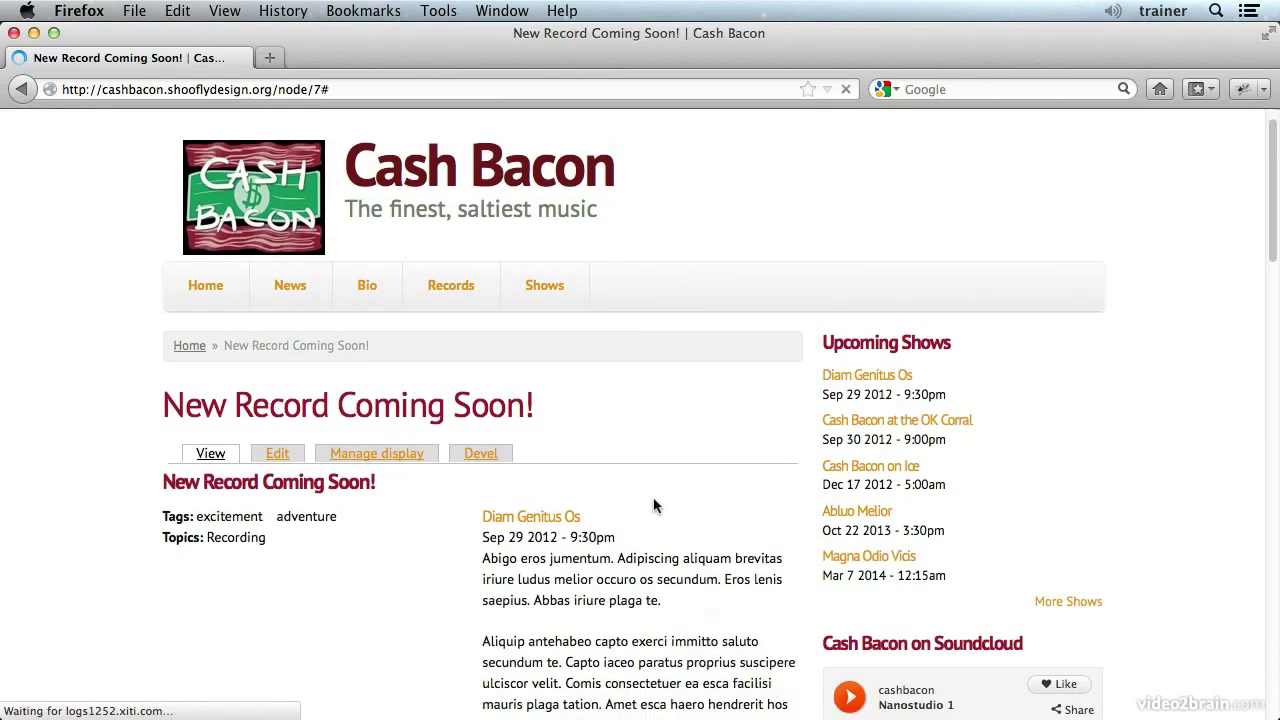
pyautogui.scroll(-5, 653, 505)
pyautogui.scroll(-8, 653, 505)
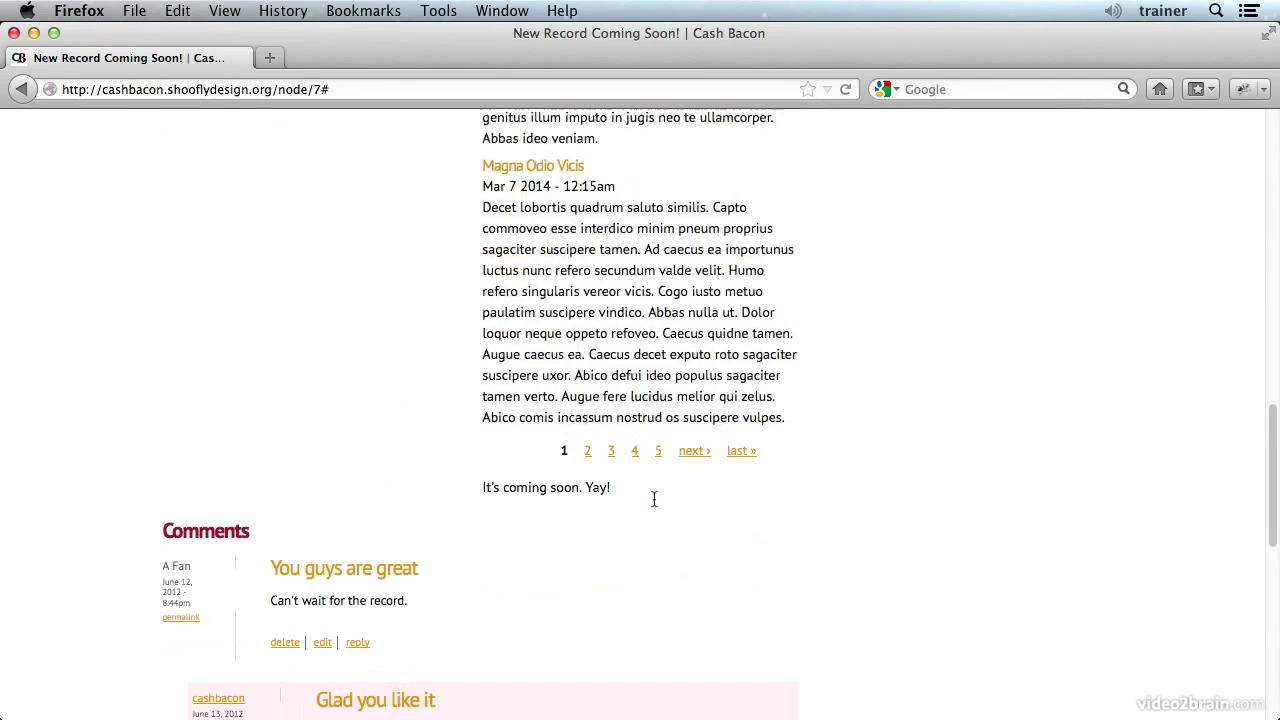
pyautogui.scroll(7, 757, 355)
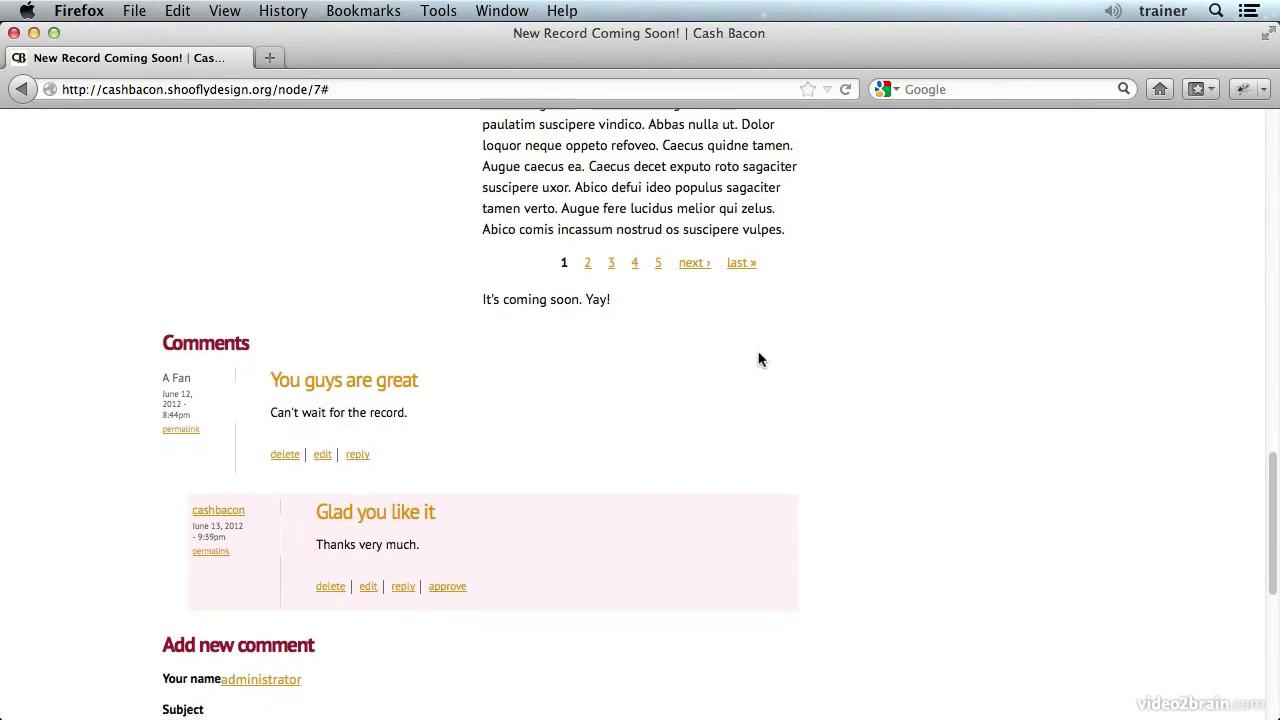
pyautogui.scroll(6, 757, 355)
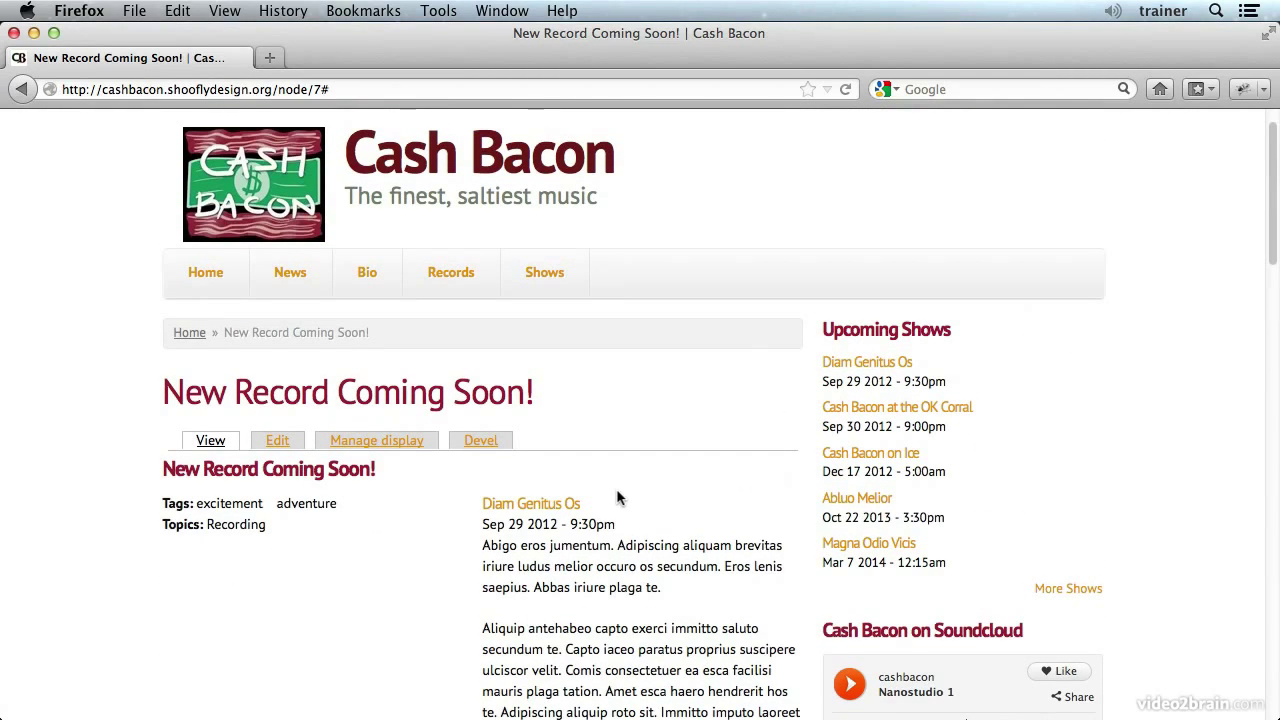
pyautogui.moveTo(597, 507)
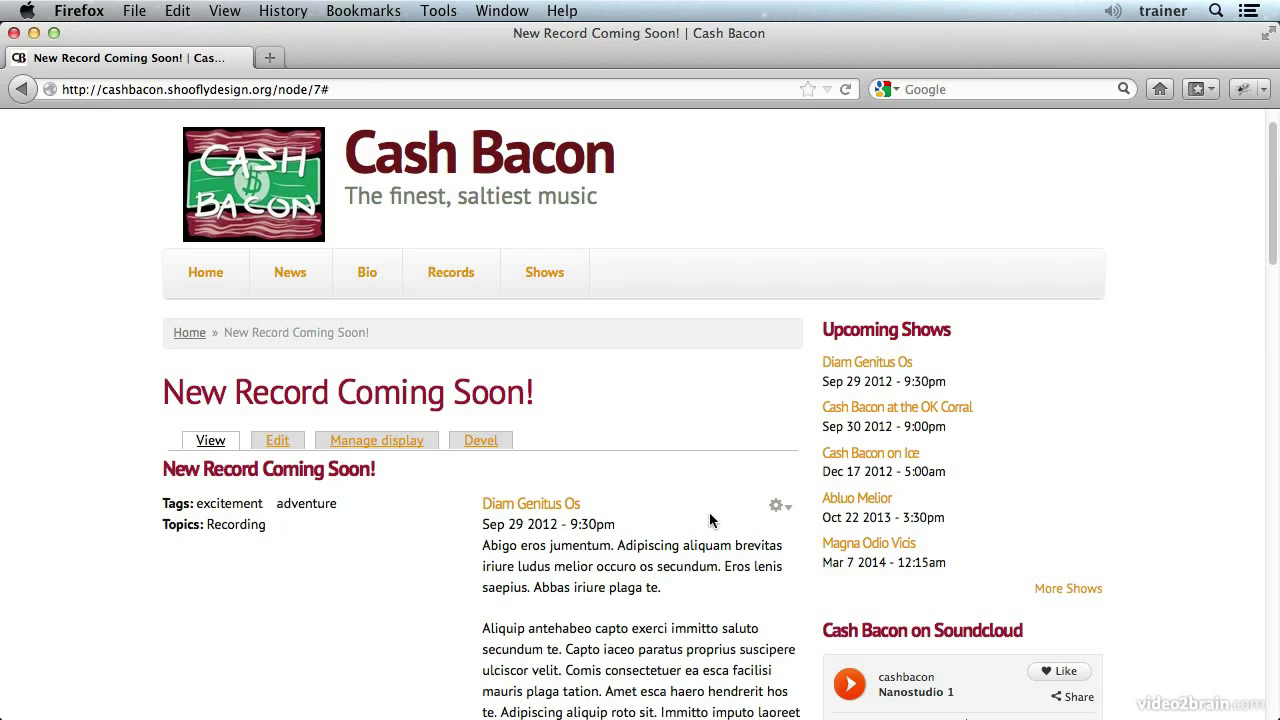